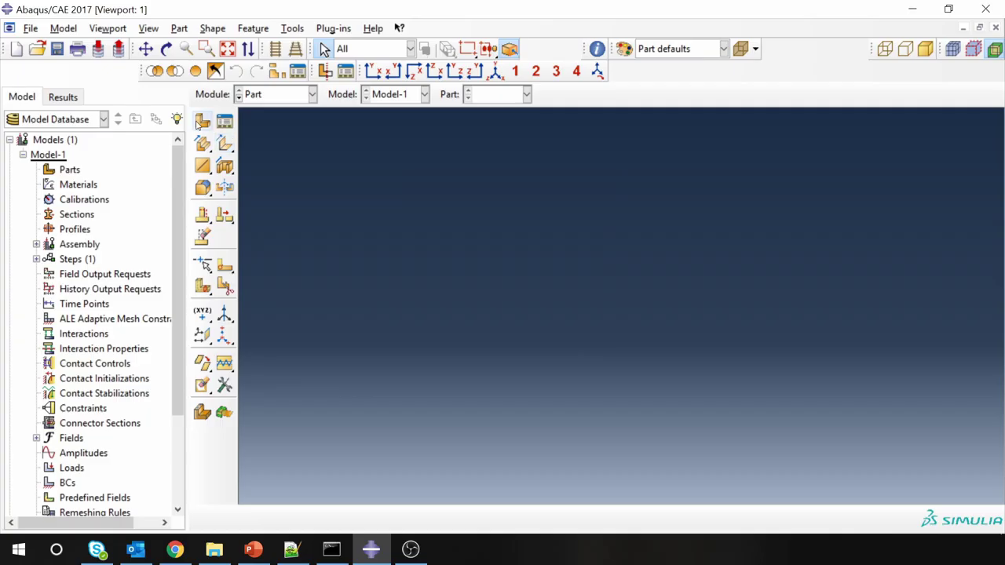
Create a 2D planar wire part named Beam
{"action": "left_click", "coordinate": [199, 123]}
{"action": "type", "text": "Beam"}
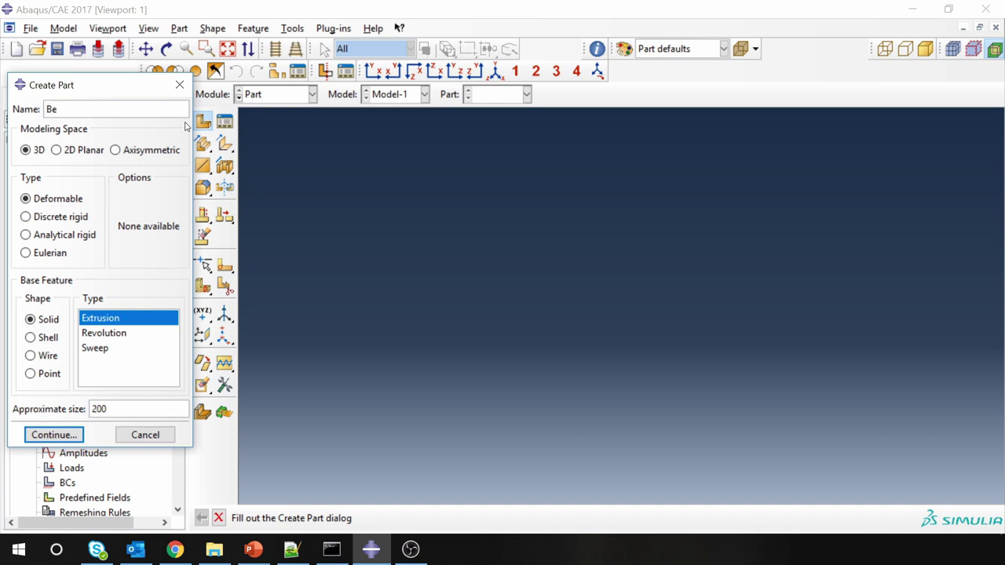
{"action": "left_click", "coordinate": [77, 150]}
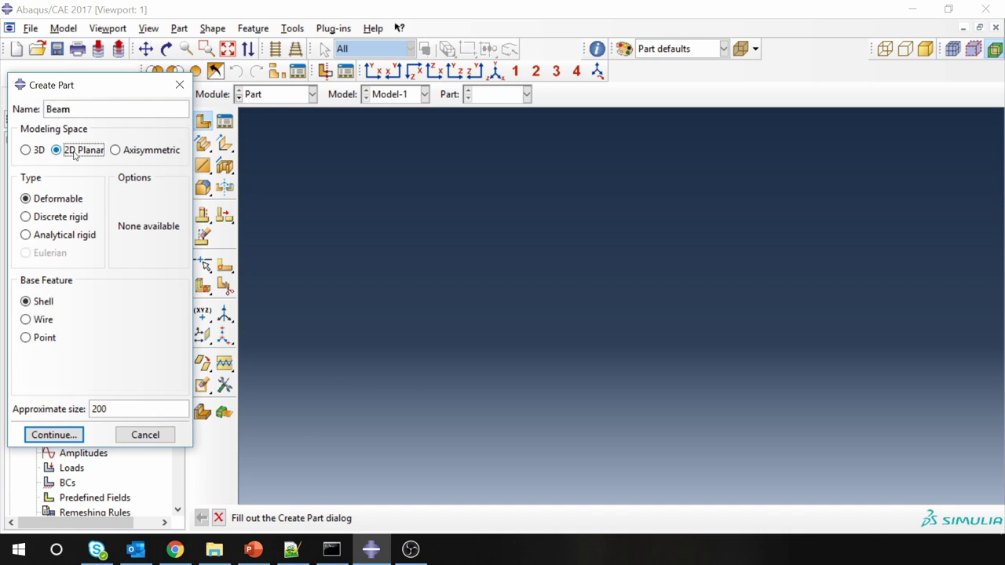
{"action": "left_click", "coordinate": [26, 320]}
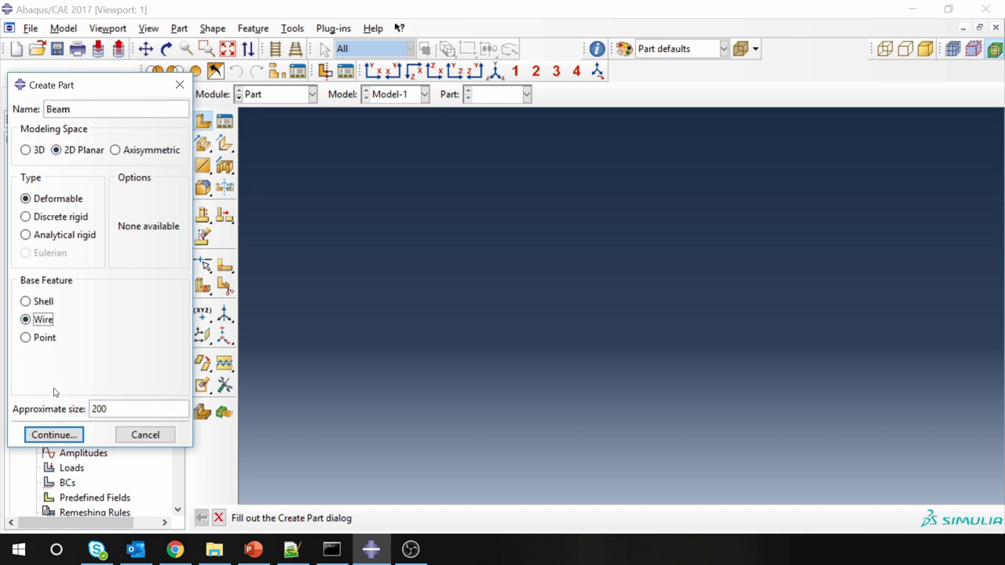
{"action": "left_click", "coordinate": [53, 434]}
Sketch two connected triangles with connected lines, joined by a horizontal top chord
{"action": "left_click", "coordinate": [221, 125]}
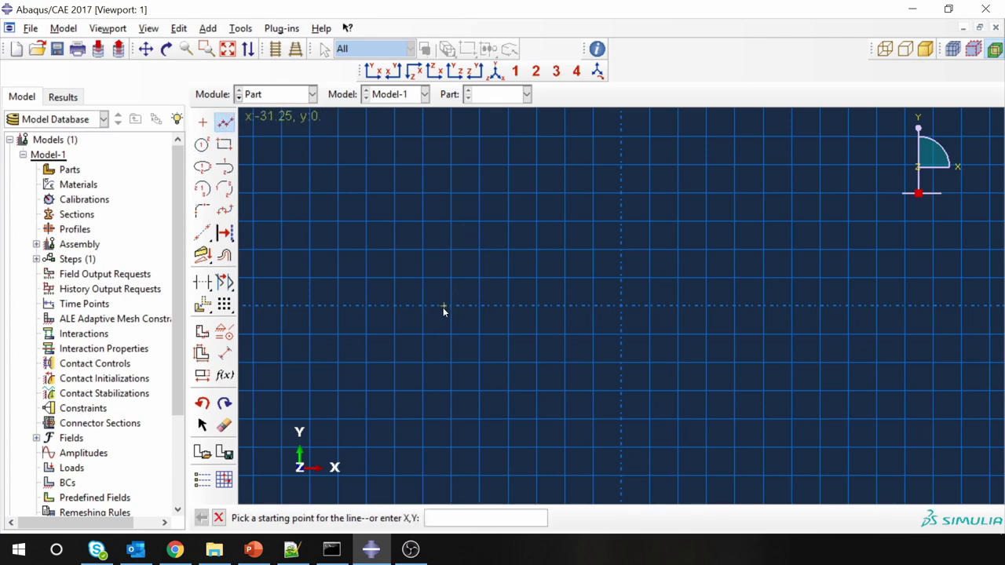
{"action": "left_click", "coordinate": [423, 334]}
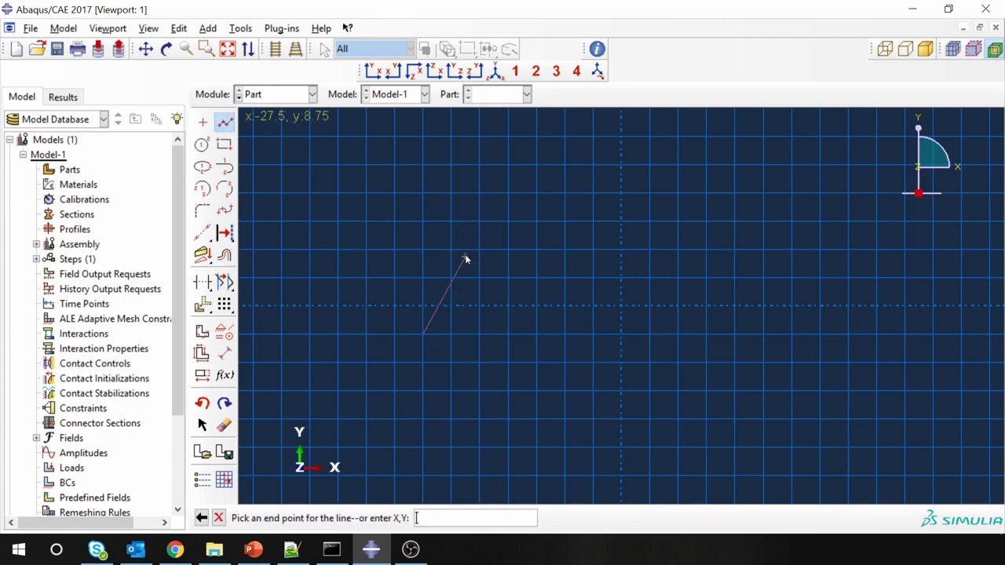
{"action": "left_click", "coordinate": [508, 194]}
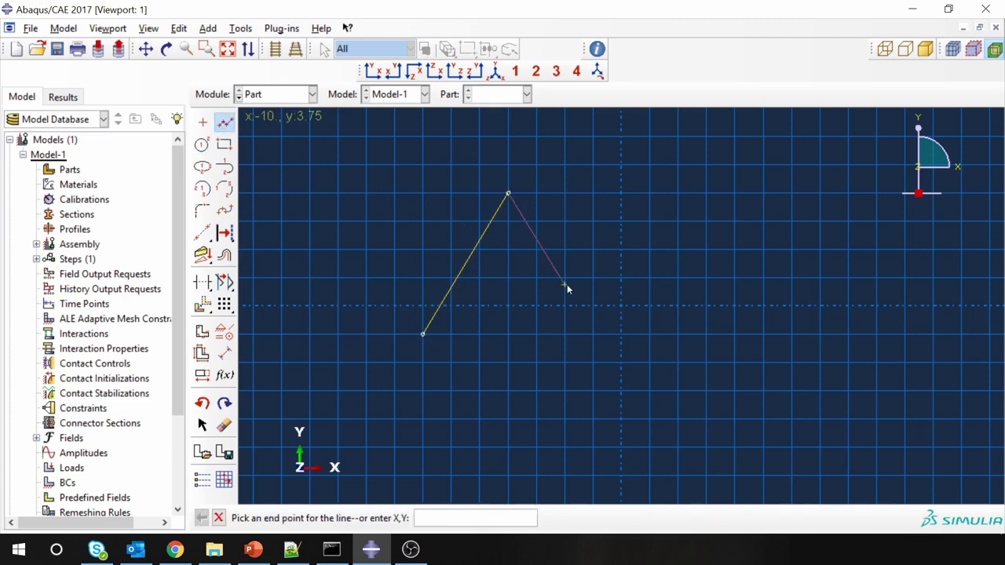
{"action": "left_click", "coordinate": [593, 334]}
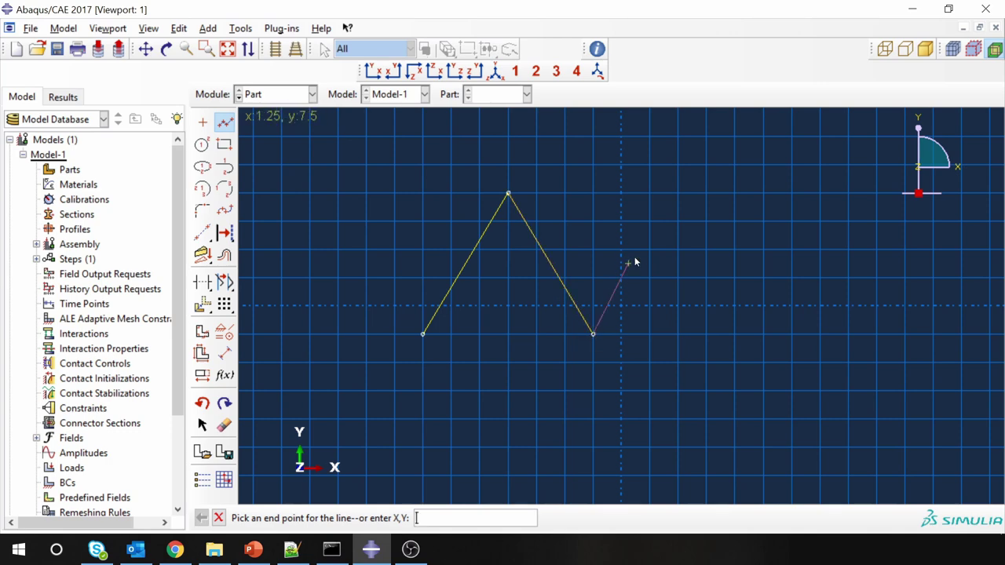
{"action": "left_click", "coordinate": [678, 194]}
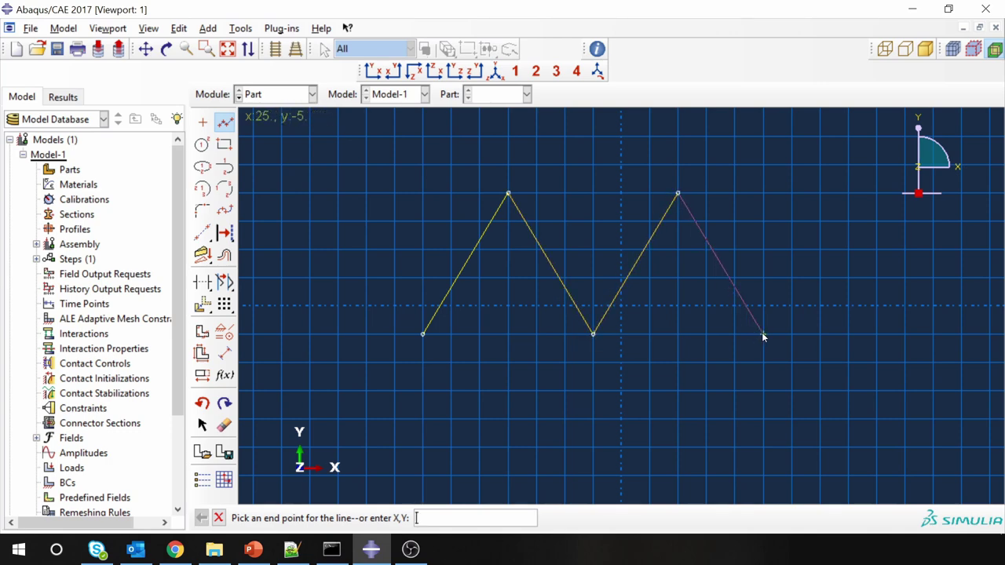
{"action": "left_click", "coordinate": [763, 335]}
{"action": "left_click", "coordinate": [593, 334]}
{"action": "left_click", "coordinate": [423, 335]}
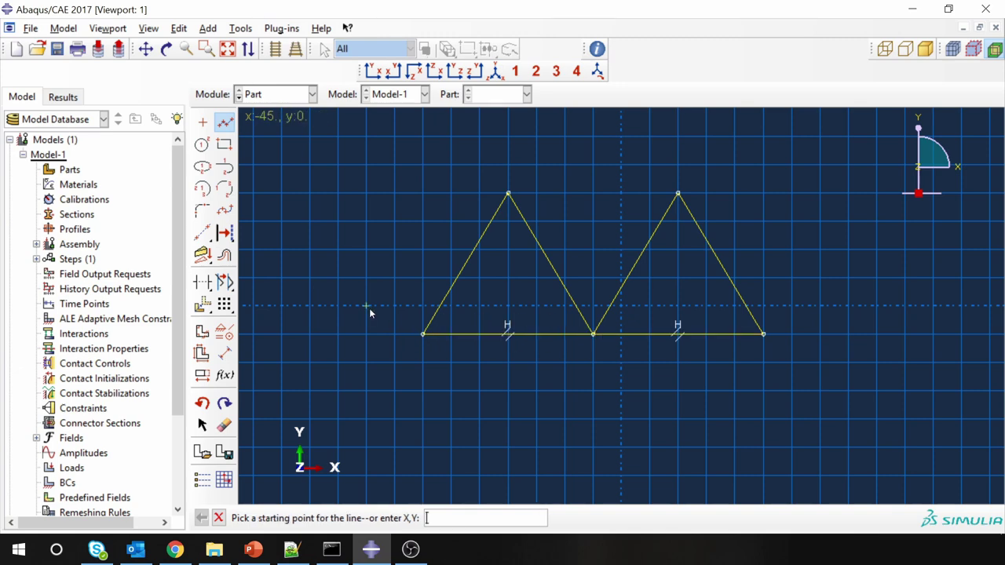
{"action": "left_click", "coordinate": [508, 194]}
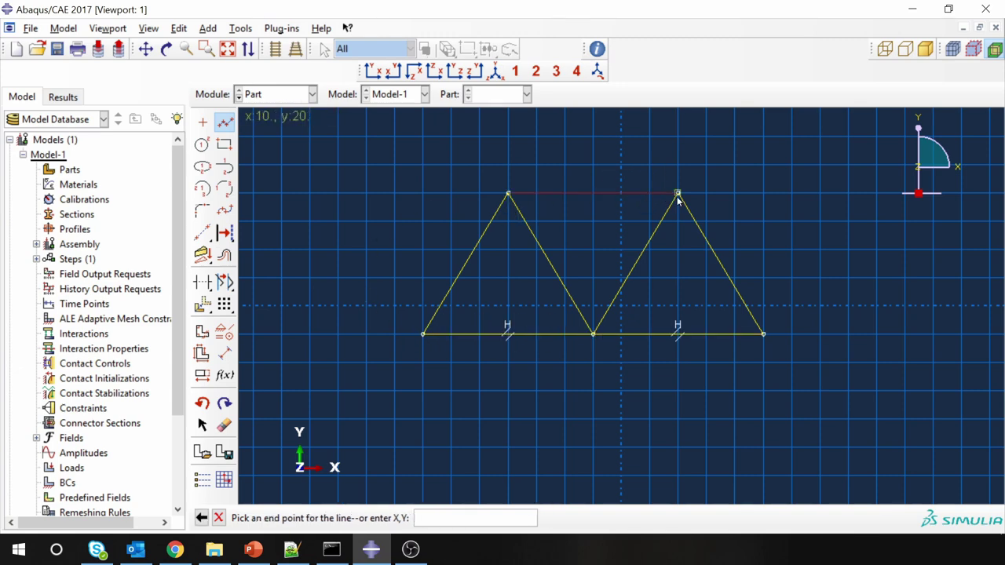
{"action": "left_click", "coordinate": [678, 194]}
{"action": "key", "text": "Escape"}
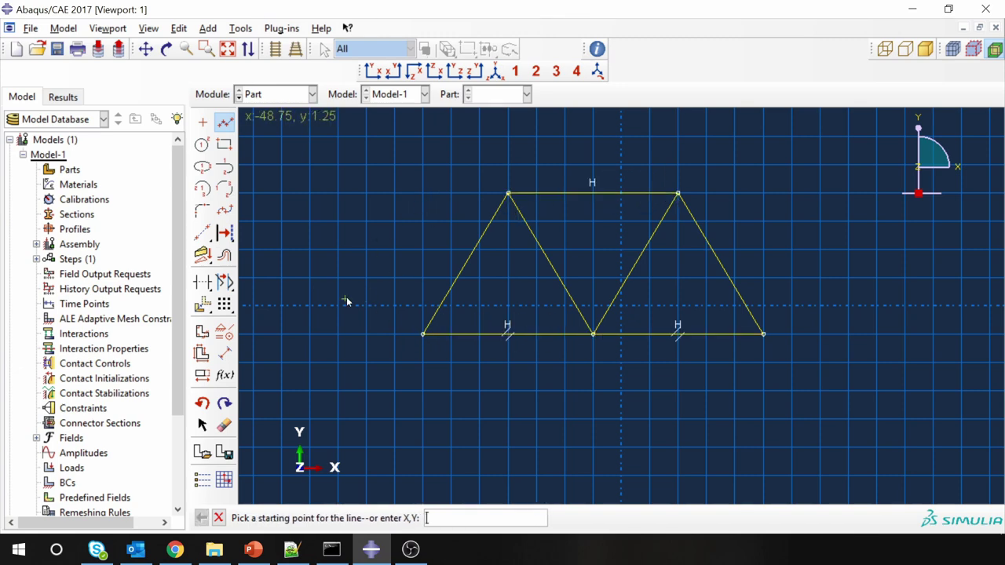
Dimension the left diagonal, bottom-left chord and inner diagonal to 50 each
{"action": "left_click", "coordinate": [225, 353]}
{"action": "left_click", "coordinate": [461, 280]}
{"action": "left_click", "coordinate": [396, 260]}
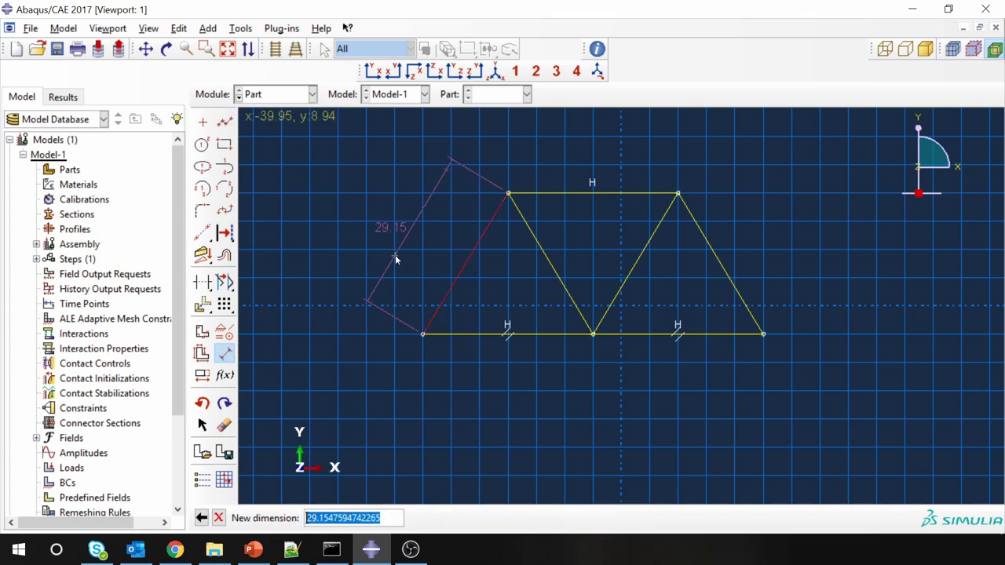
{"action": "type", "text": "50"}
{"action": "key", "text": "Return"}
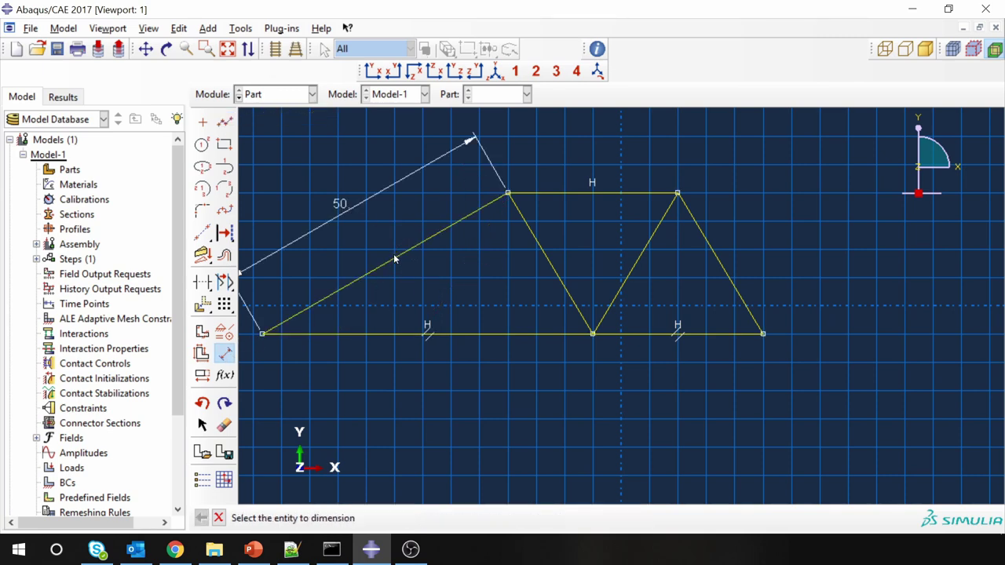
{"action": "left_click", "coordinate": [456, 335]}
{"action": "left_click", "coordinate": [454, 375]}
{"action": "type", "text": "50"}
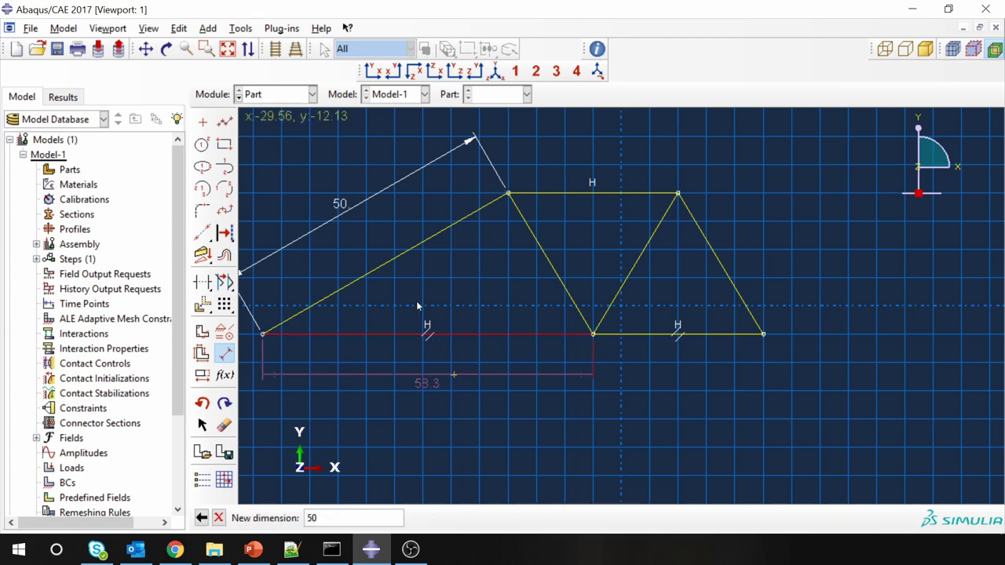
{"action": "key", "text": "Return"}
{"action": "left_click", "coordinate": [530, 267]}
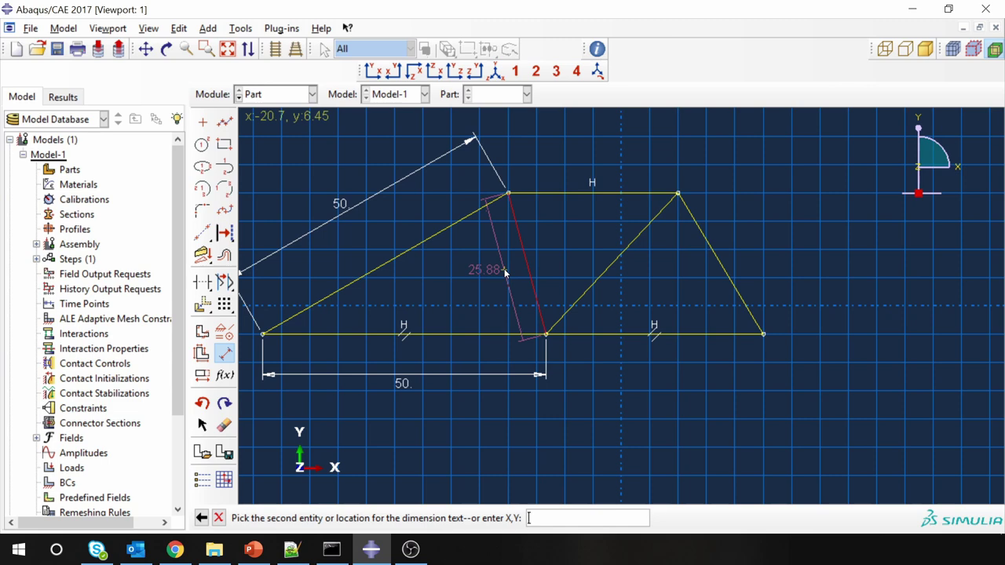
{"action": "left_click", "coordinate": [506, 271]}
{"action": "type", "text": "50"}
{"action": "key", "text": "Return"}
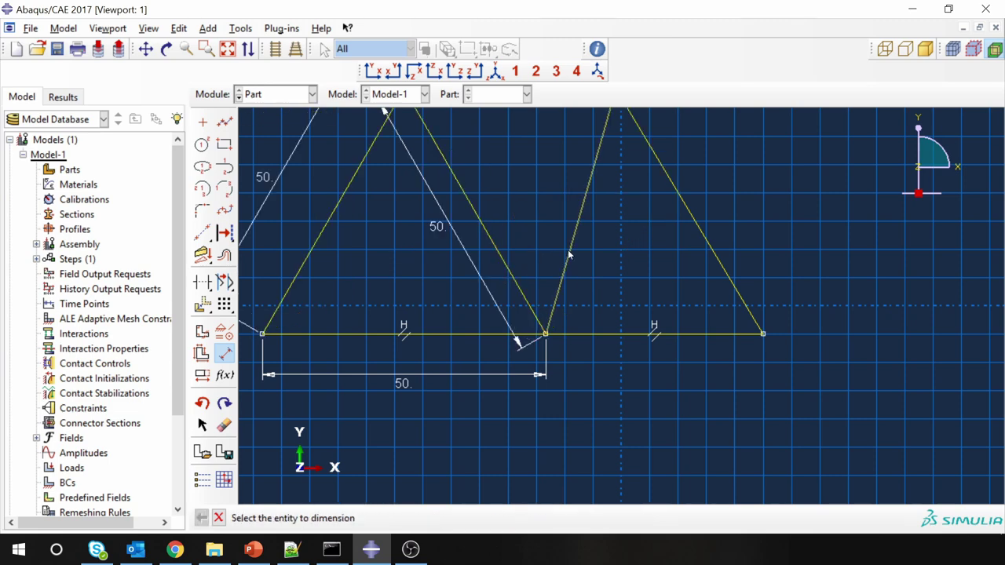
Set the next slanted member and bottom-right chord to 50, then finish the sketch
{"action": "left_click", "coordinate": [570, 240]}
{"action": "left_click", "coordinate": [610, 272]}
{"action": "type", "text": "50"}
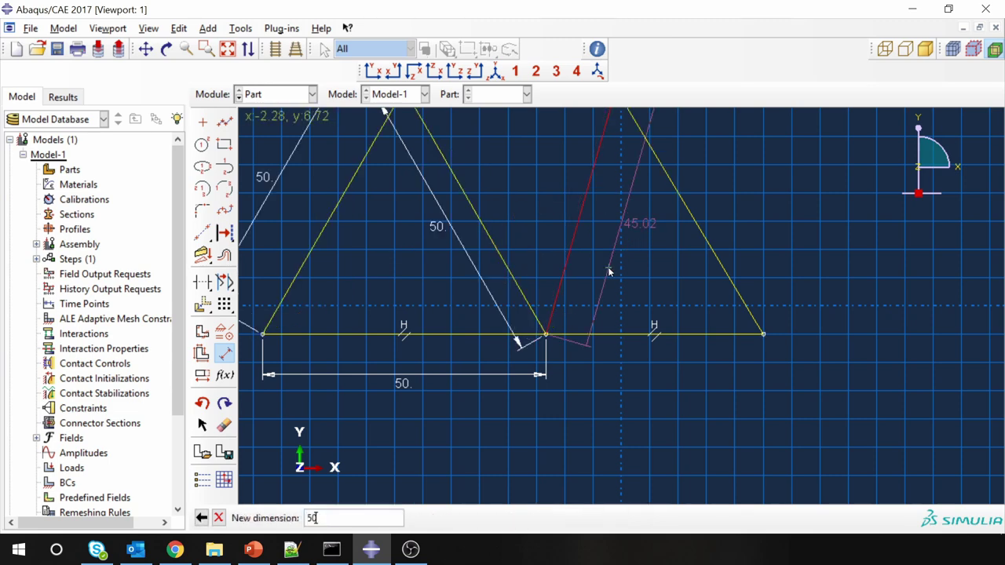
{"action": "key", "text": "Return"}
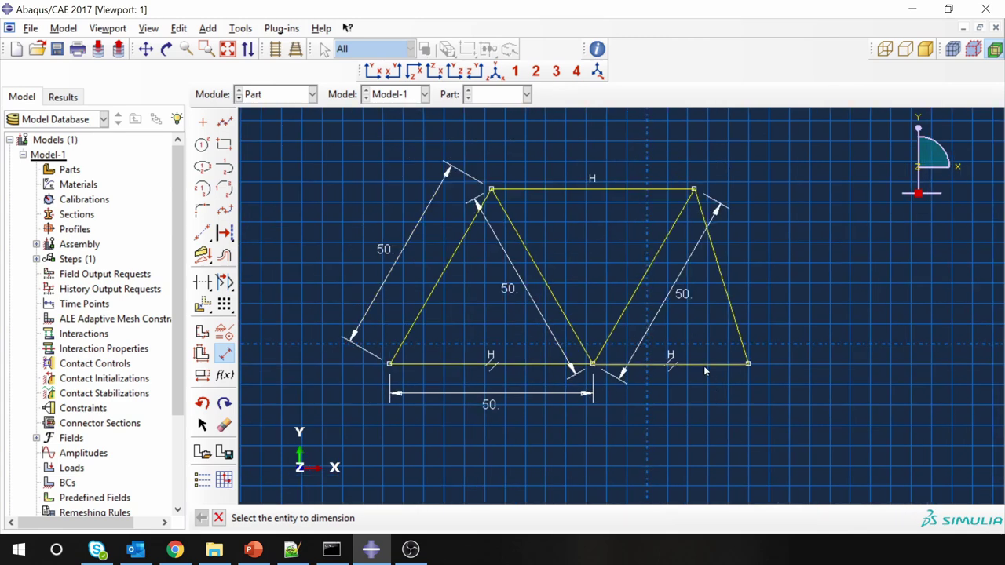
{"action": "left_click", "coordinate": [704, 364]}
{"action": "left_click", "coordinate": [706, 394]}
{"action": "type", "text": "50"}
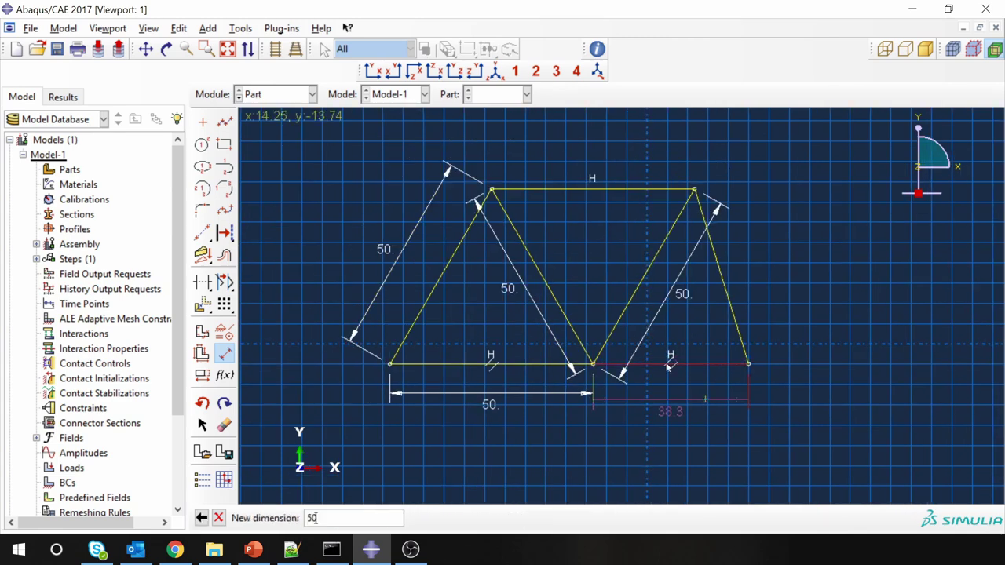
{"action": "key", "text": "Return"}
{"action": "middle_click", "coordinate": [808, 297]}
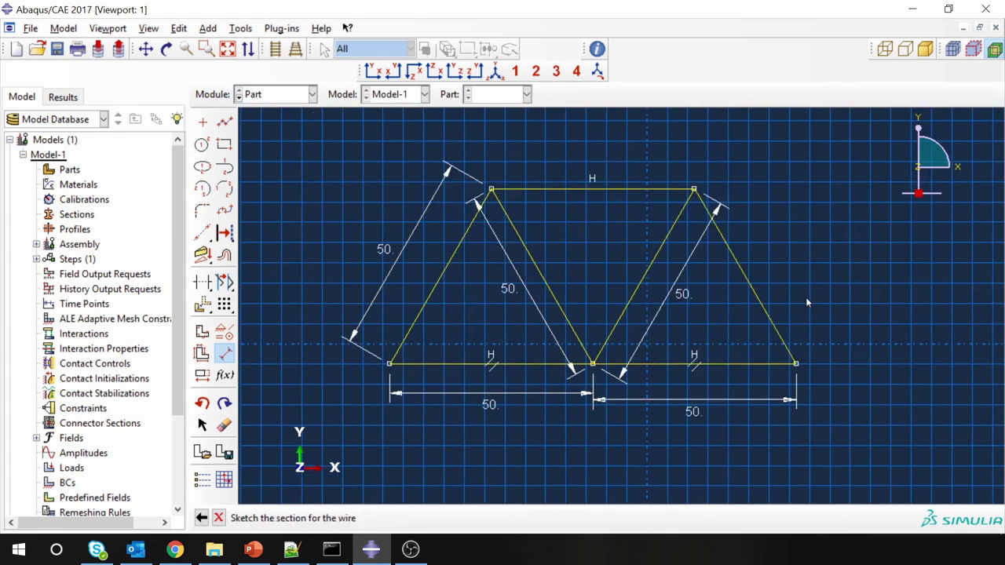
{"action": "middle_click", "coordinate": [827, 282]}
Switch to the Property module
{"action": "scroll", "coordinate": [621, 308], "scroll_direction": "up", "scroll_amount": 2}
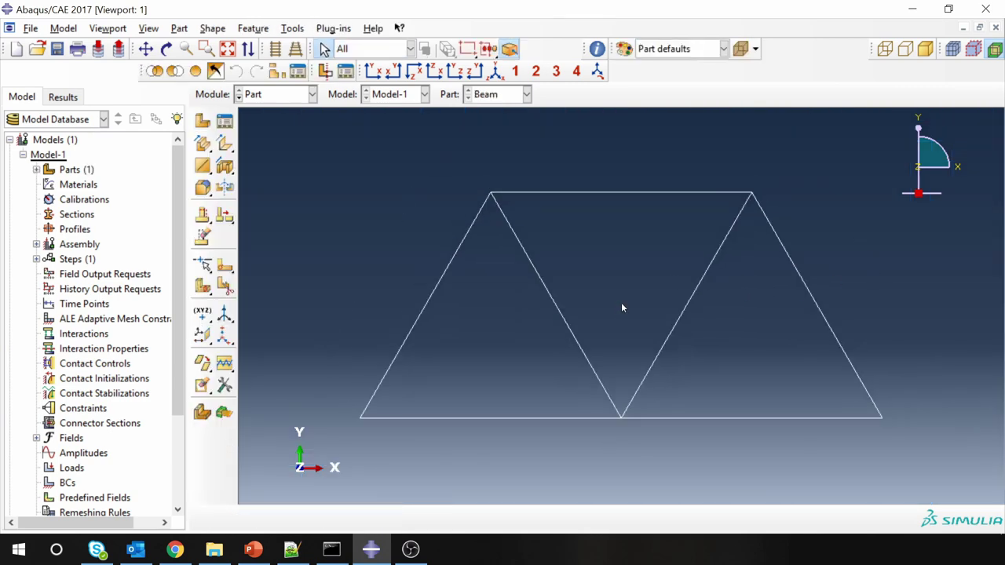
{"action": "left_click", "coordinate": [274, 97]}
{"action": "left_click", "coordinate": [273, 125]}
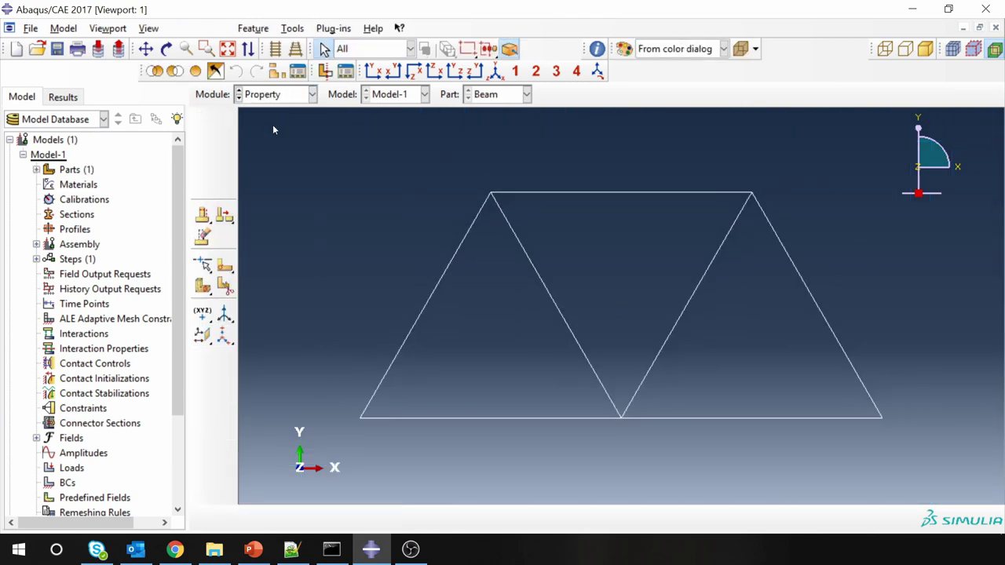
Create the Steel material with elastic behaviour: Young's modulus 200e9, Poisson's ratio 0.3
{"action": "left_click", "coordinate": [204, 121]}
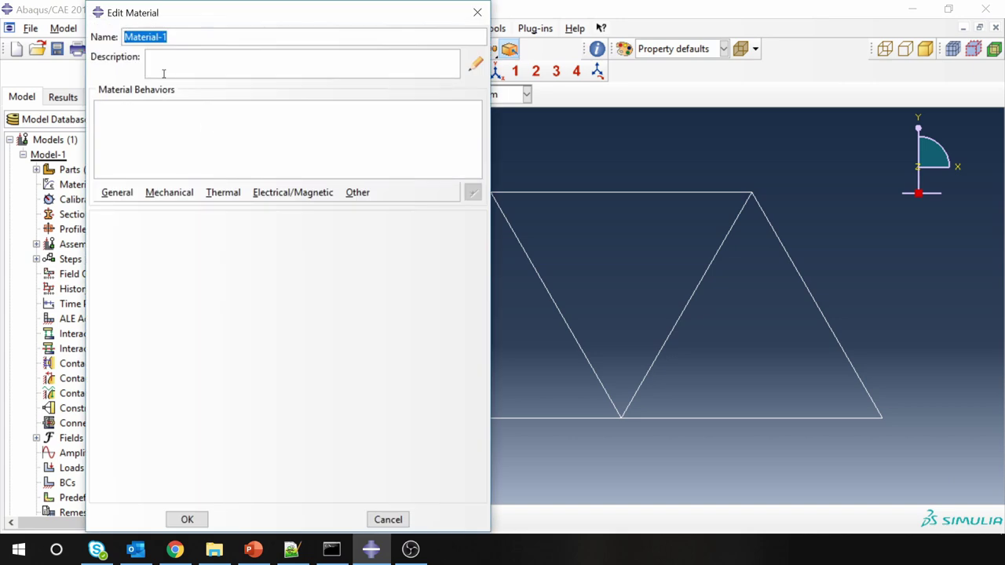
{"action": "type", "text": "Steel"}
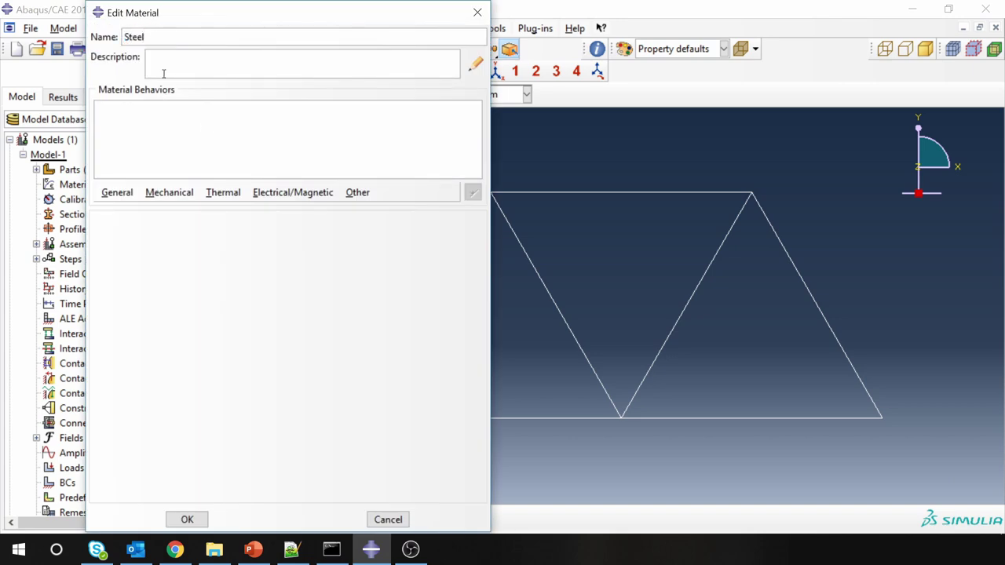
{"action": "left_click", "coordinate": [166, 192]}
{"action": "mouse_move", "coordinate": [335, 211]}
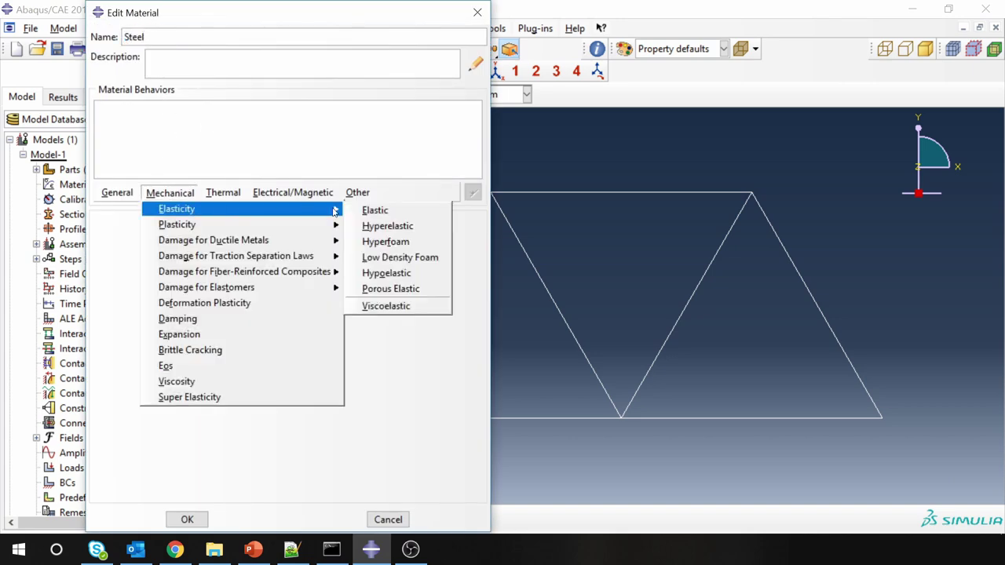
{"action": "left_click", "coordinate": [375, 210]}
{"action": "left_click", "coordinate": [155, 406]}
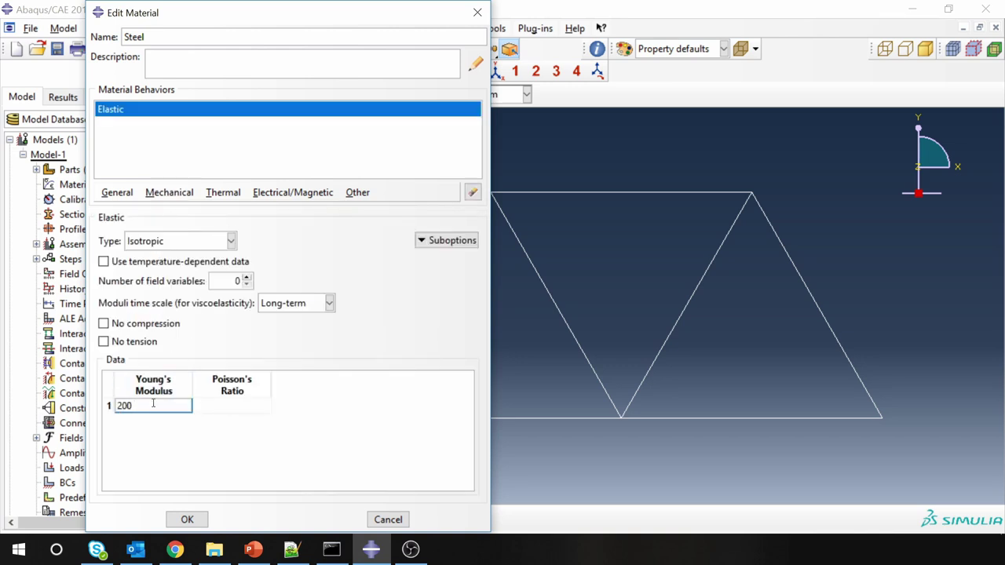
{"action": "type", "text": "200e9"}
{"action": "left_click", "coordinate": [233, 406]}
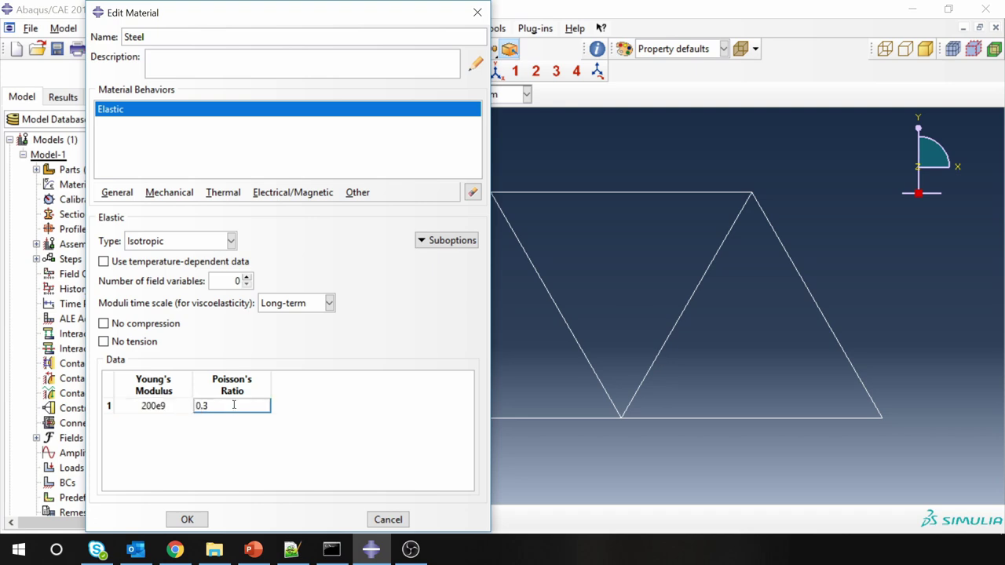
{"action": "left_click", "coordinate": [193, 519]}
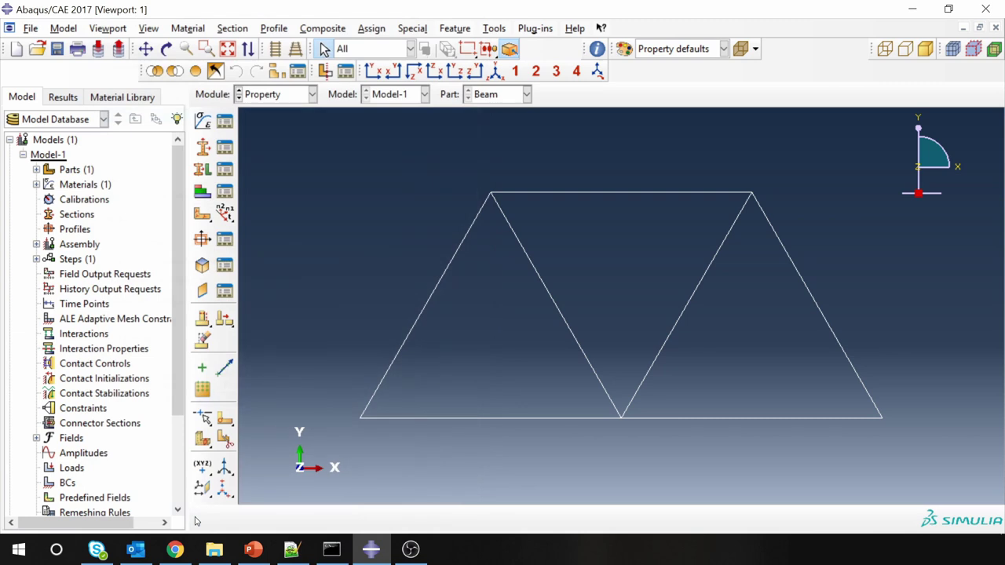
Create a Beam-category section named Beam_section and continue to its settings
{"action": "left_click", "coordinate": [203, 147]}
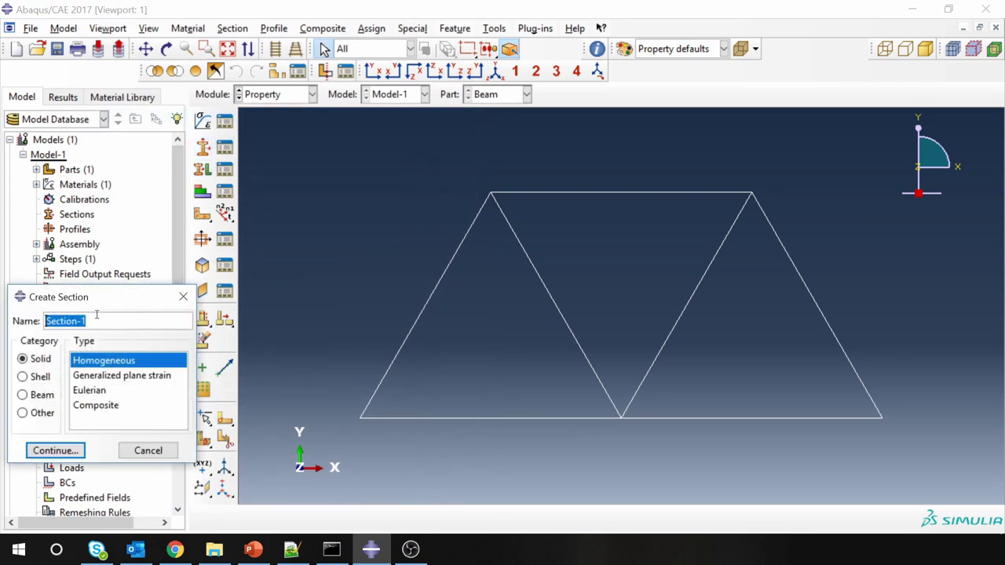
{"action": "type", "text": "Beam"}
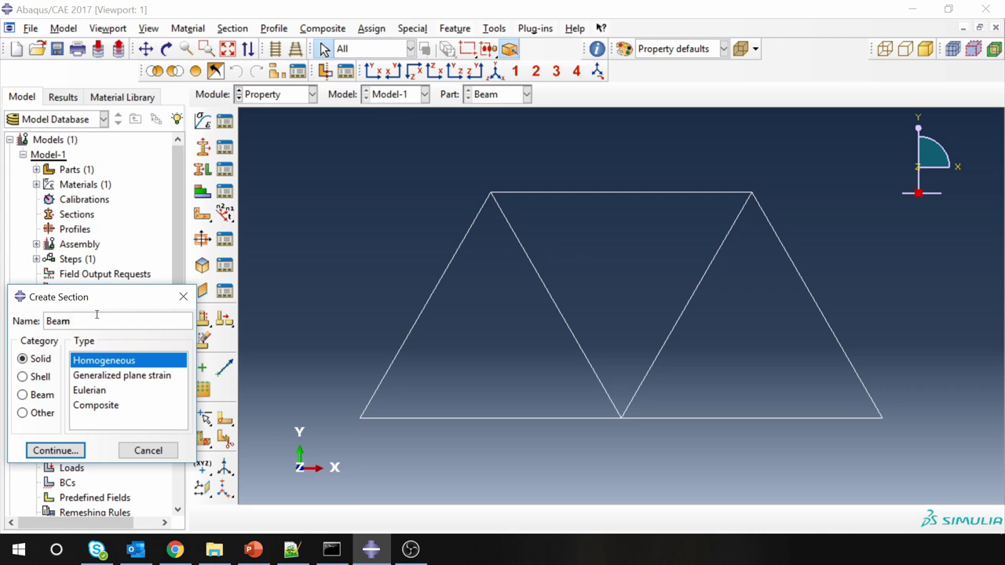
{"action": "type", "text": "_section"}
{"action": "left_click", "coordinate": [23, 395]}
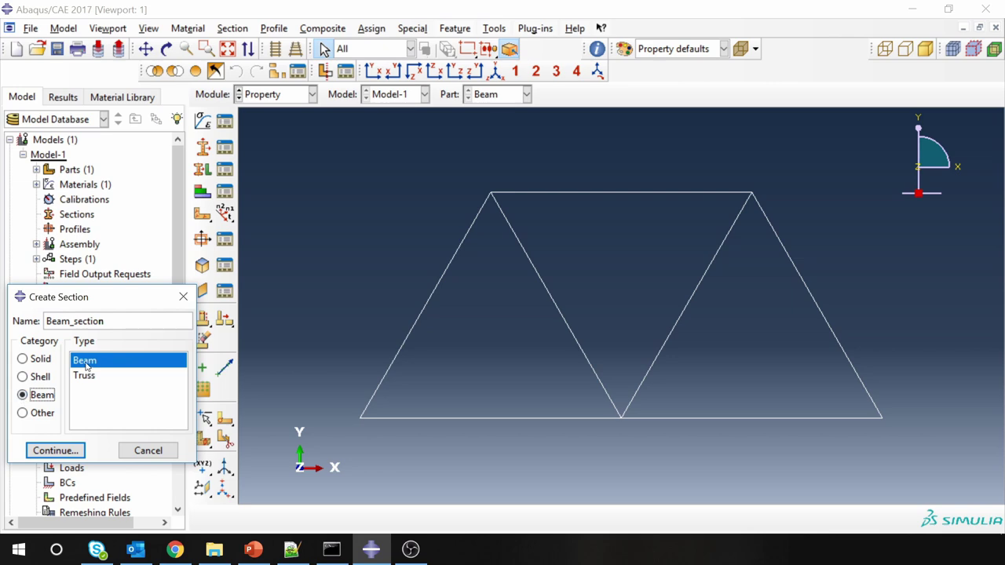
{"action": "left_click", "coordinate": [69, 448]}
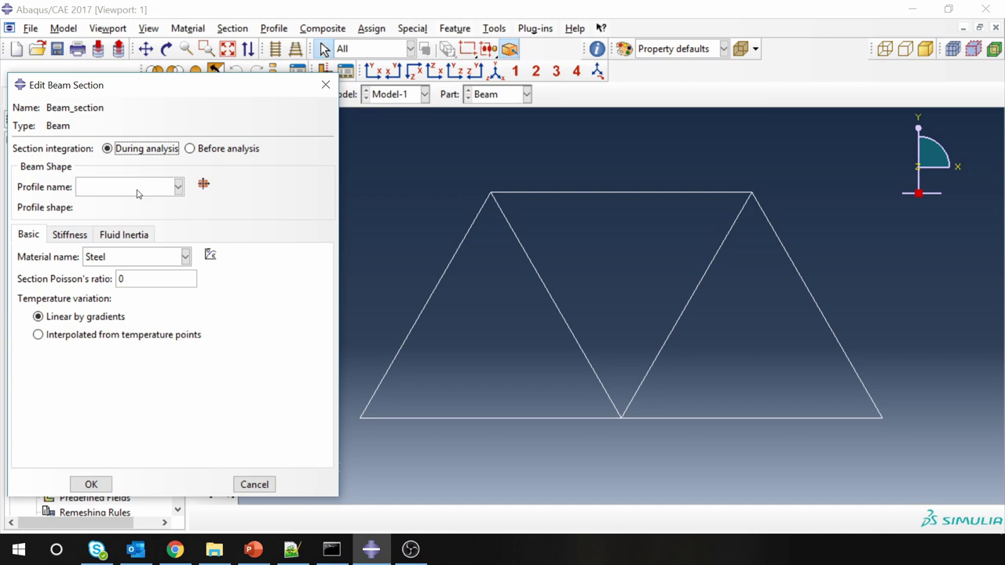
Create a new I-shaped beam profile named Beam_profile
{"action": "left_click", "coordinate": [137, 193]}
{"action": "left_click", "coordinate": [138, 193]}
{"action": "left_click", "coordinate": [203, 185]}
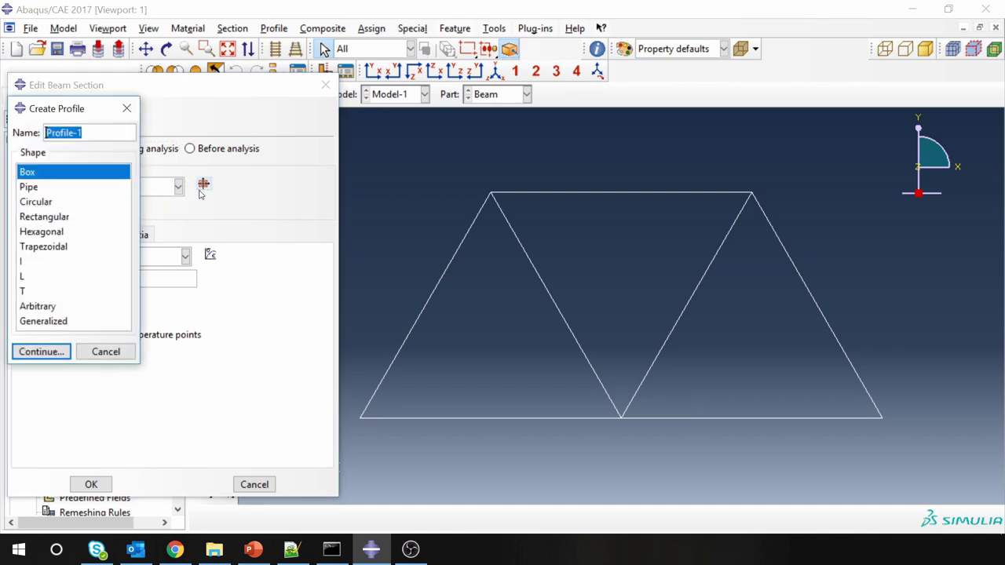
{"action": "left_click", "coordinate": [28, 264]}
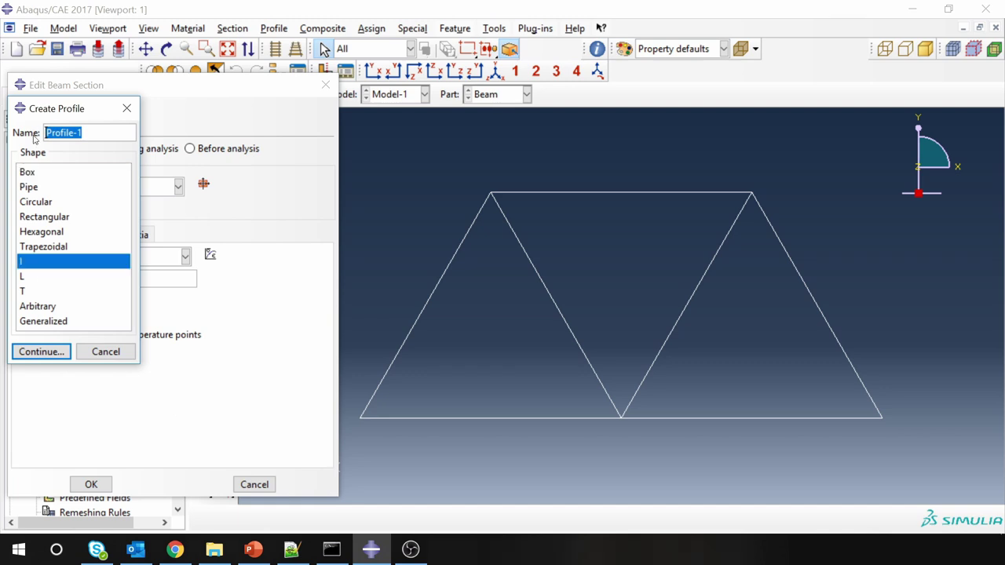
{"action": "type", "text": "Beam_profile"}
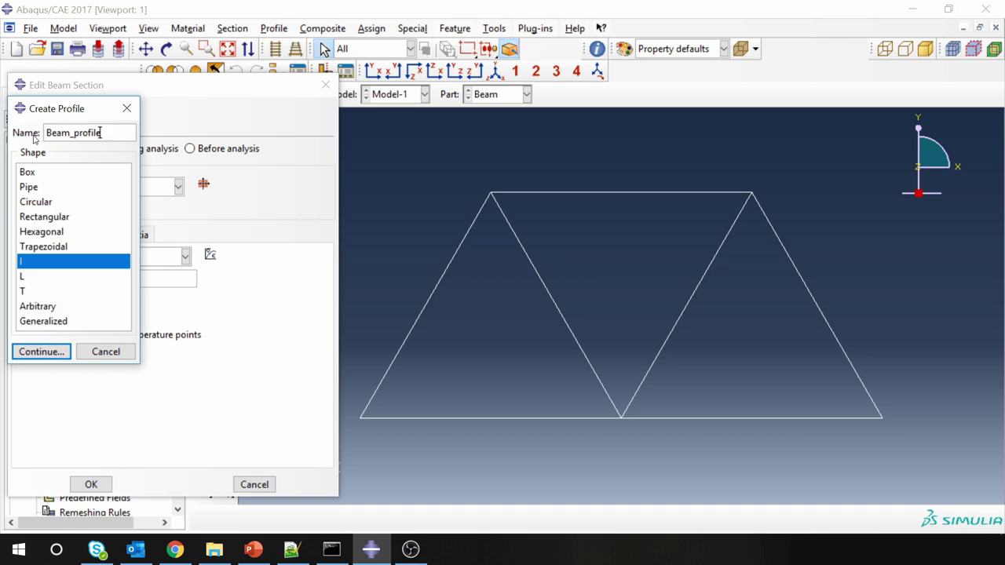
{"action": "left_click", "coordinate": [31, 263]}
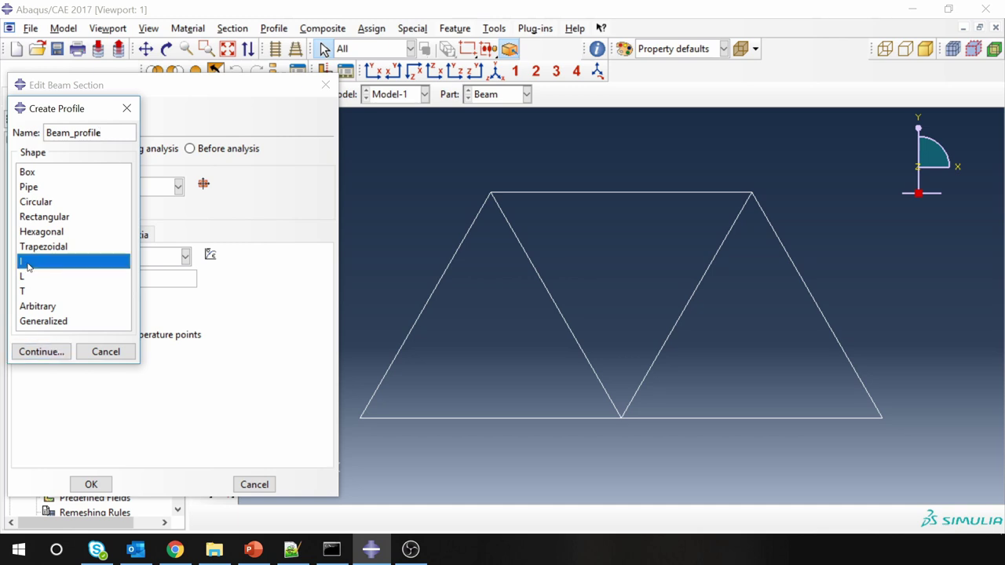
{"action": "left_click", "coordinate": [52, 354]}
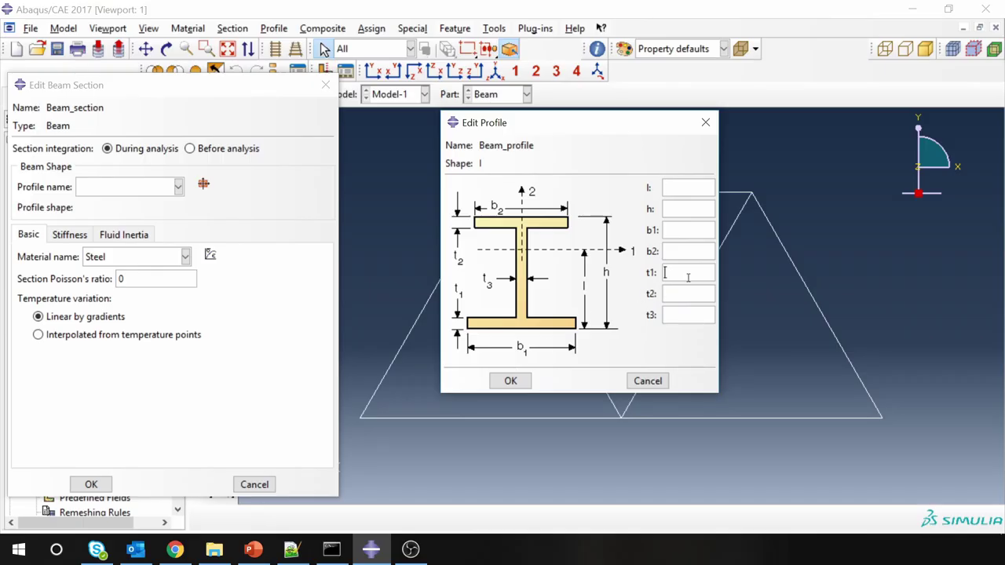
Enter the I profile dimensions: l 0.4, h 0.8, b1 0.4, thicknesses 0.1
{"action": "type", "text": "0.1"}
{"action": "type", "text": "0.1"}
{"action": "type", "text": "0"}
{"action": "type", "text": "0.4"}
{"action": "left_click", "coordinate": [684, 210]}
{"action": "type", "text": "0"}
{"action": "left_click", "coordinate": [683, 229]}
{"action": "type", "text": "0.4"}
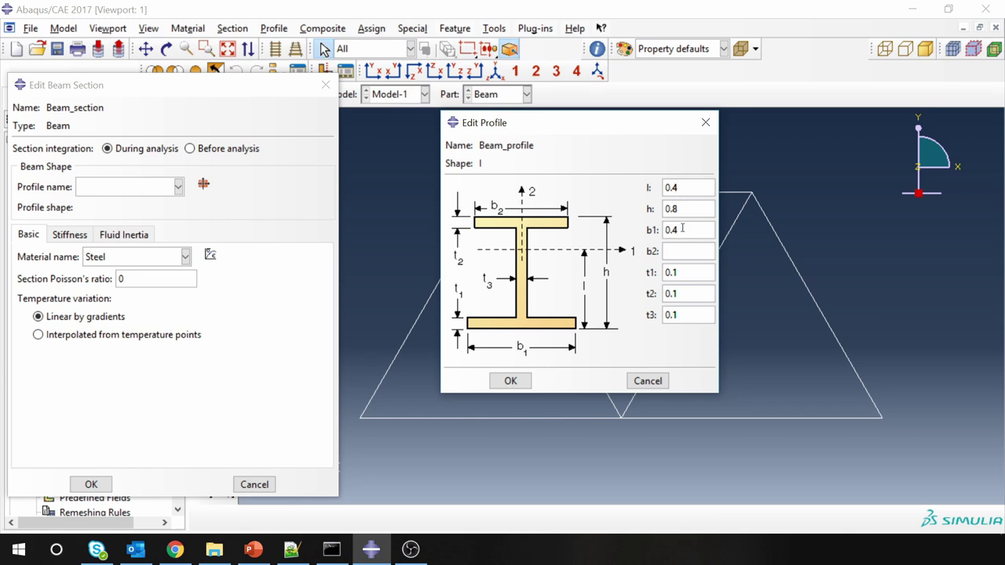
{"action": "type", "text": "0"}
{"action": "left_click", "coordinate": [510, 381]}
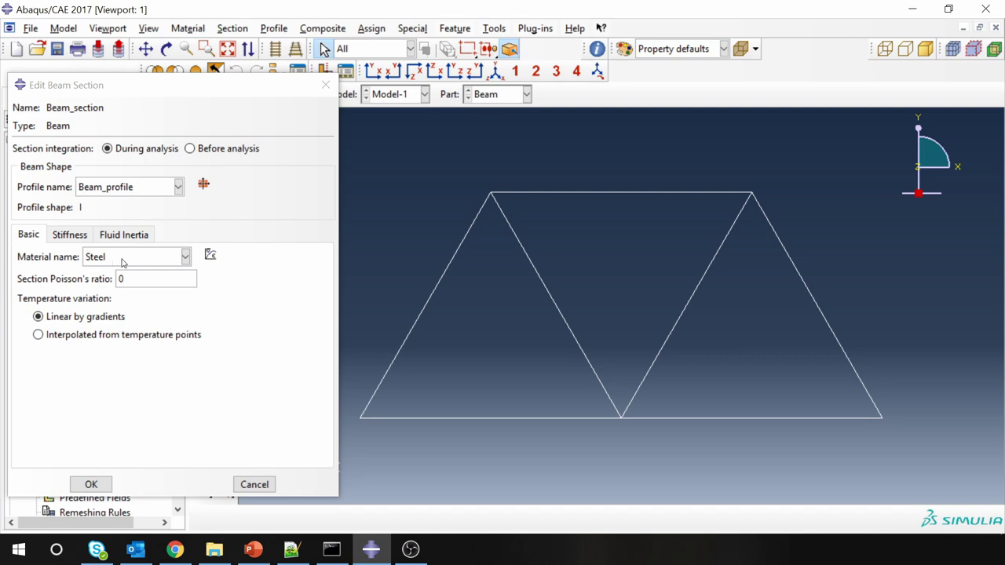
Save Beam_section and assign it to all truss members selected with a box
{"action": "left_click", "coordinate": [91, 485]}
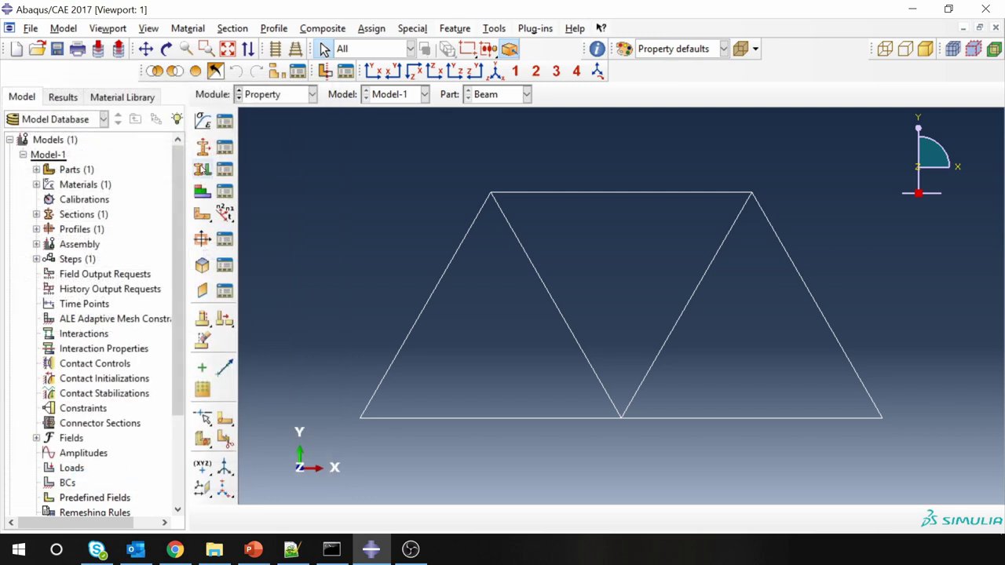
{"action": "left_click", "coordinate": [203, 168]}
{"action": "left_click_drag", "start_coordinate": [328, 160], "coordinate": [925, 452]}
{"action": "middle_click", "coordinate": [717, 467]}
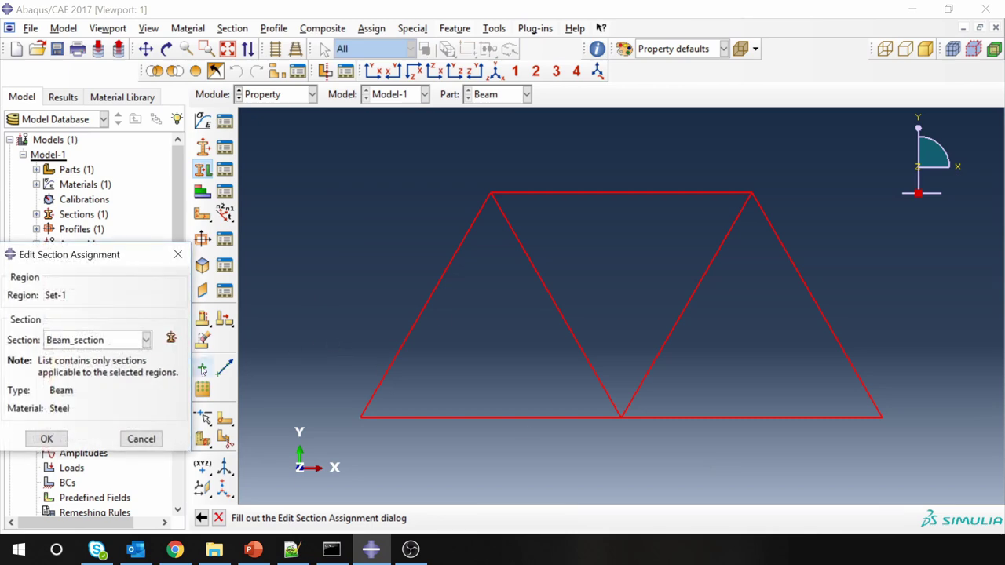
{"action": "left_click", "coordinate": [50, 434]}
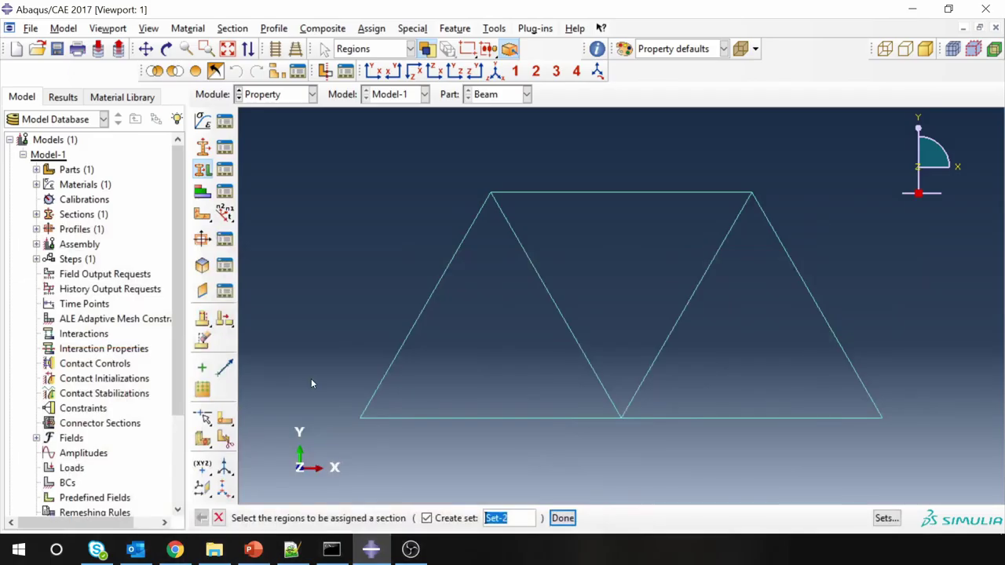
Assign a beam orientation with default n1 (0,0,-1) to all truss members
{"action": "left_click", "coordinate": [226, 214]}
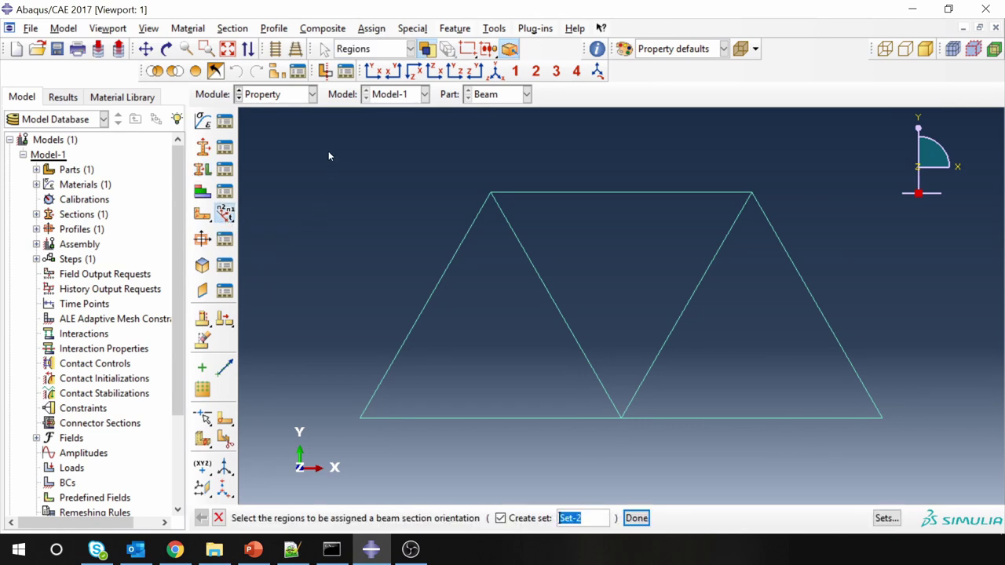
{"action": "left_click_drag", "start_coordinate": [328, 156], "coordinate": [898, 454]}
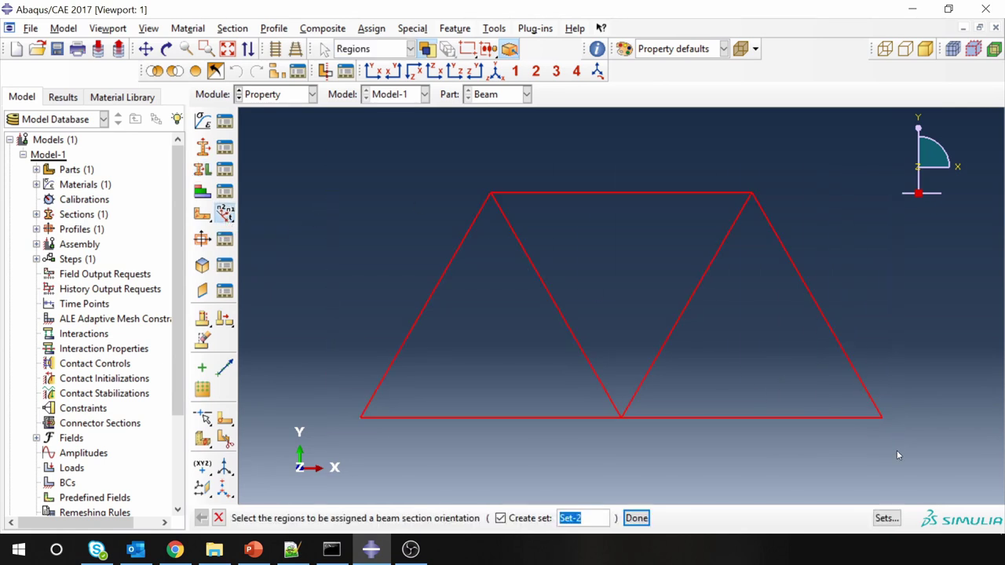
{"action": "middle_click", "coordinate": [349, 296]}
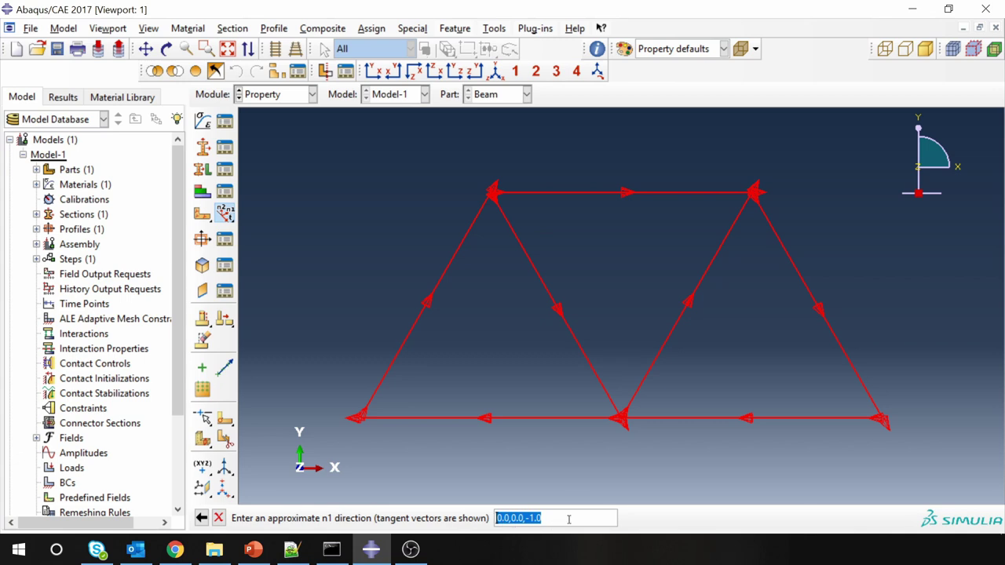
{"action": "middle_click", "coordinate": [532, 459]}
{"action": "left_click", "coordinate": [351, 518]}
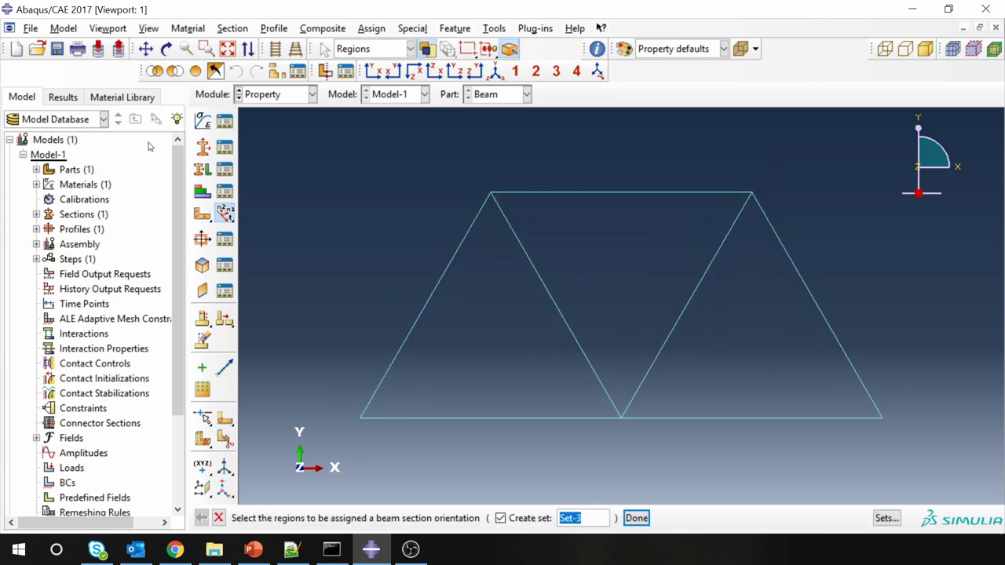
Turn on beam profile rendering and rotate the view to inspect the I-beams in 3D
{"action": "left_click", "coordinate": [148, 28]}
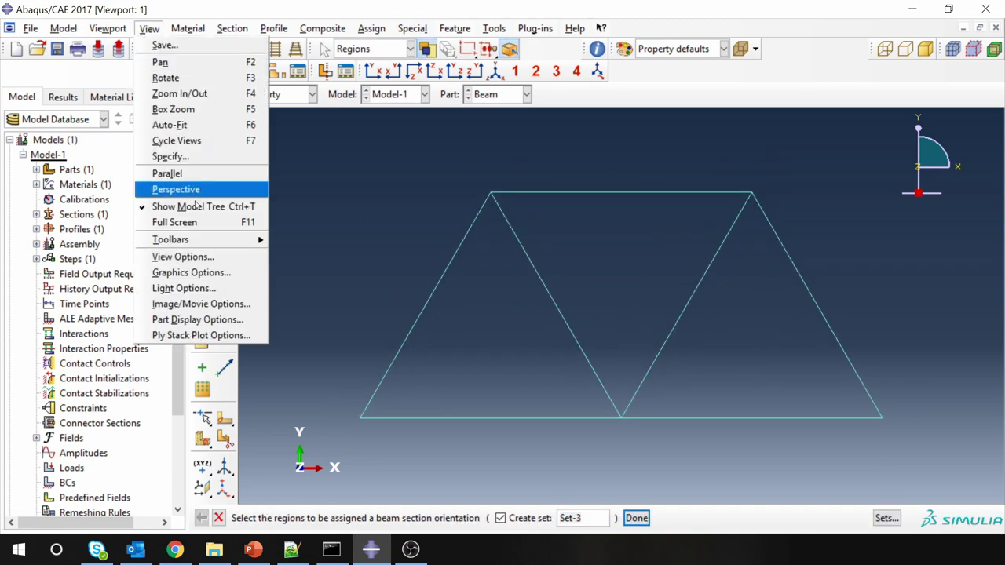
{"action": "left_click", "coordinate": [215, 326]}
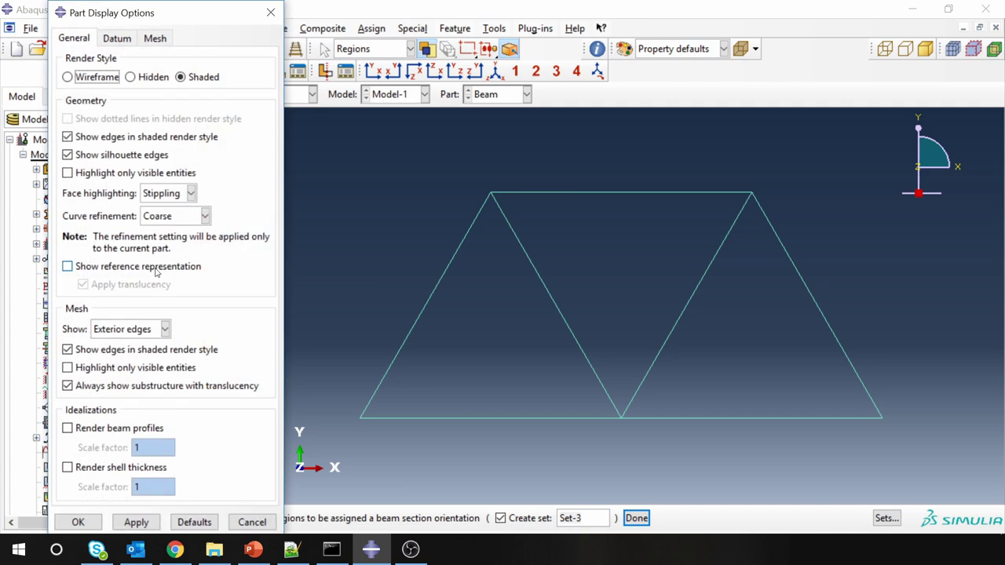
{"action": "left_click", "coordinate": [86, 428]}
{"action": "left_click", "coordinate": [153, 520]}
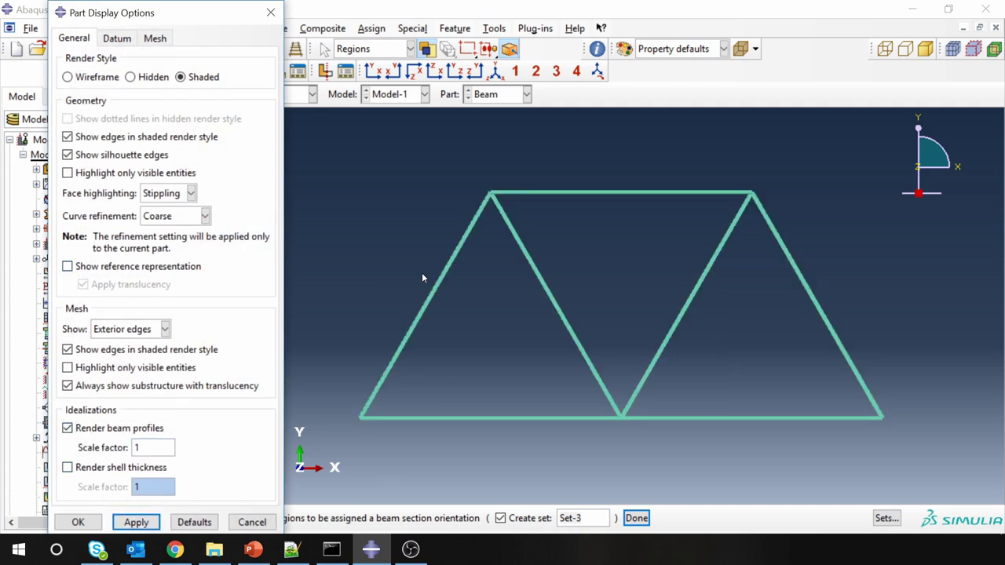
{"action": "scroll", "coordinate": [471, 196], "scroll_direction": "up", "scroll_amount": 6}
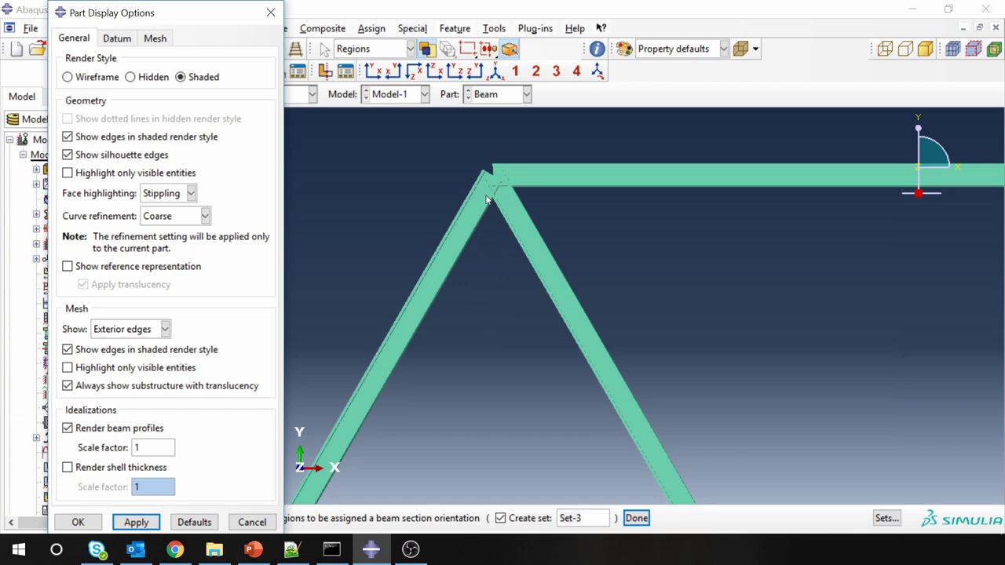
{"action": "scroll", "coordinate": [492, 182], "scroll_direction": "up", "scroll_amount": 1}
{"action": "left_click_drag", "start_coordinate": [485, 176], "coordinate": [542, 234], "text": "ctrl+alt"}
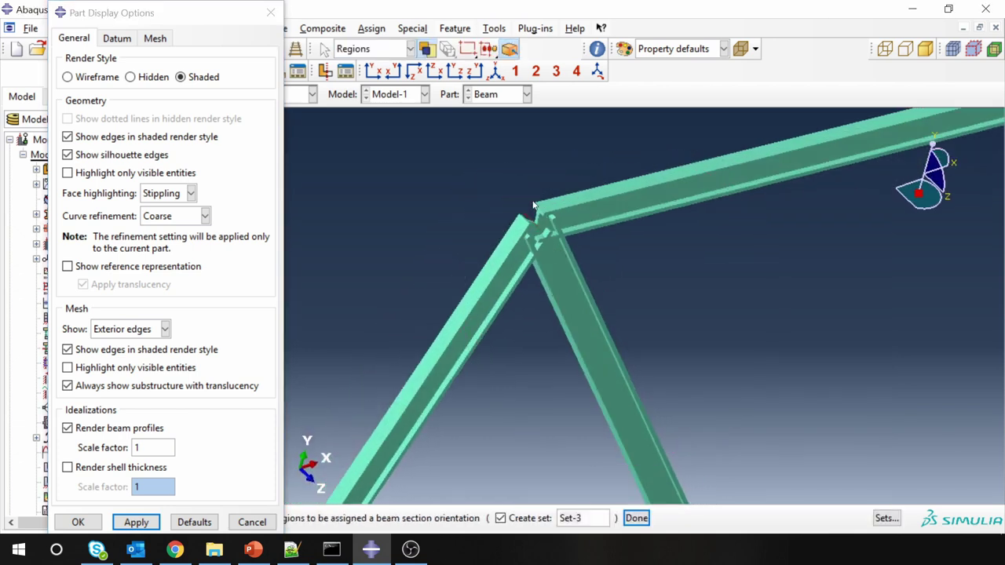
{"action": "scroll", "coordinate": [535, 212], "scroll_direction": "up", "scroll_amount": 3}
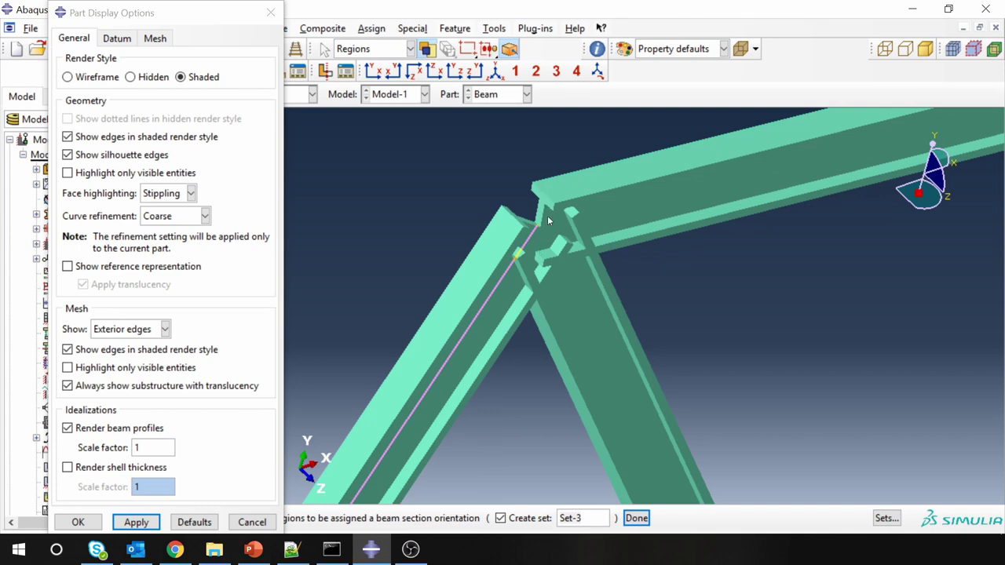
{"action": "scroll", "coordinate": [548, 221], "scroll_direction": "down", "scroll_amount": 5}
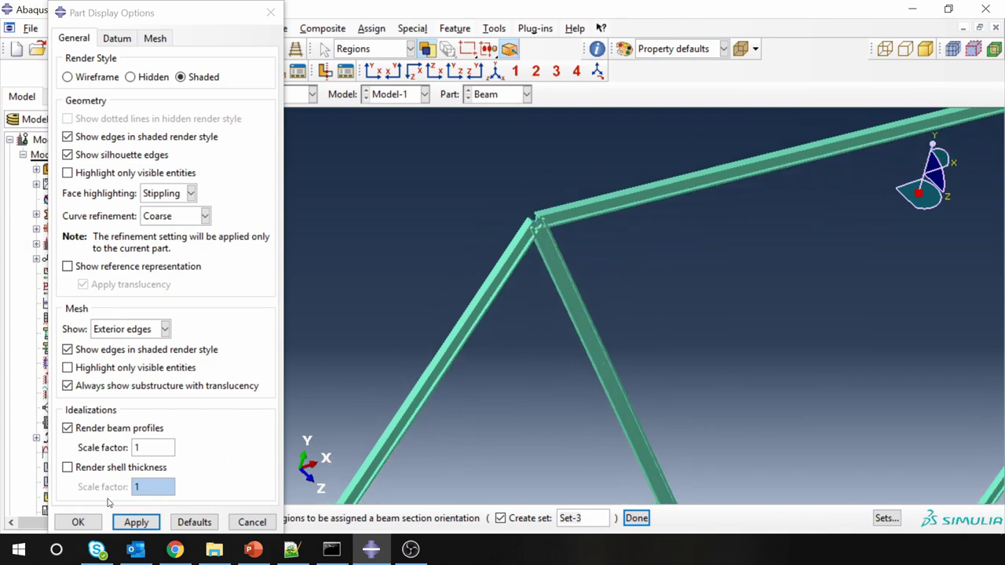
Switch beam profile rendering off again so the truss shows as plain lines
{"action": "left_click", "coordinate": [77, 431]}
{"action": "left_click", "coordinate": [135, 522]}
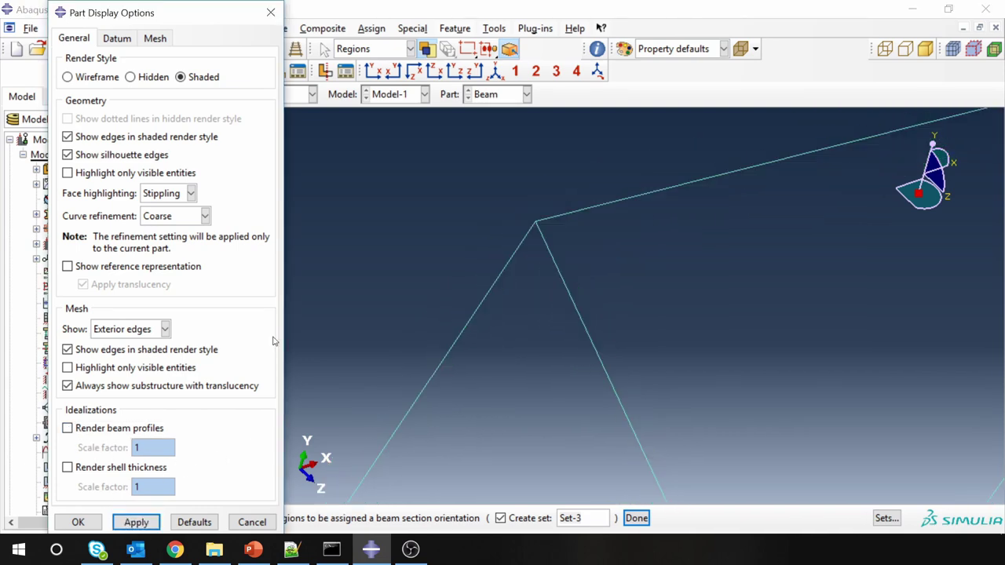
{"action": "left_click", "coordinate": [270, 13]}
{"action": "scroll", "coordinate": [462, 226], "scroll_direction": "down", "scroll_amount": 2}
{"action": "scroll", "coordinate": [461, 225], "scroll_direction": "down", "scroll_amount": 2}
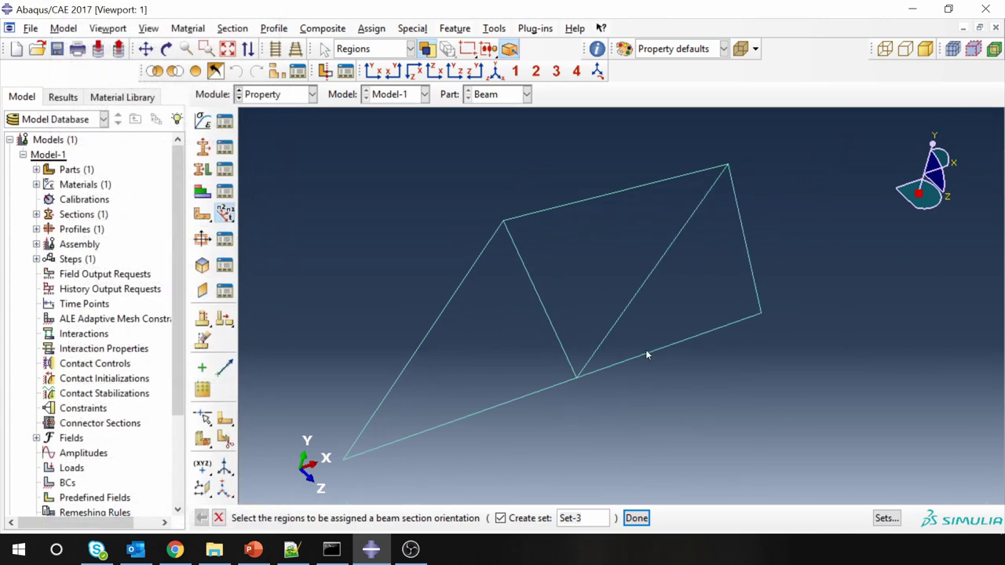
In the Assembly module, add a dependent instance of the Beam part
{"action": "left_click", "coordinate": [275, 97]}
{"action": "left_click", "coordinate": [263, 139]}
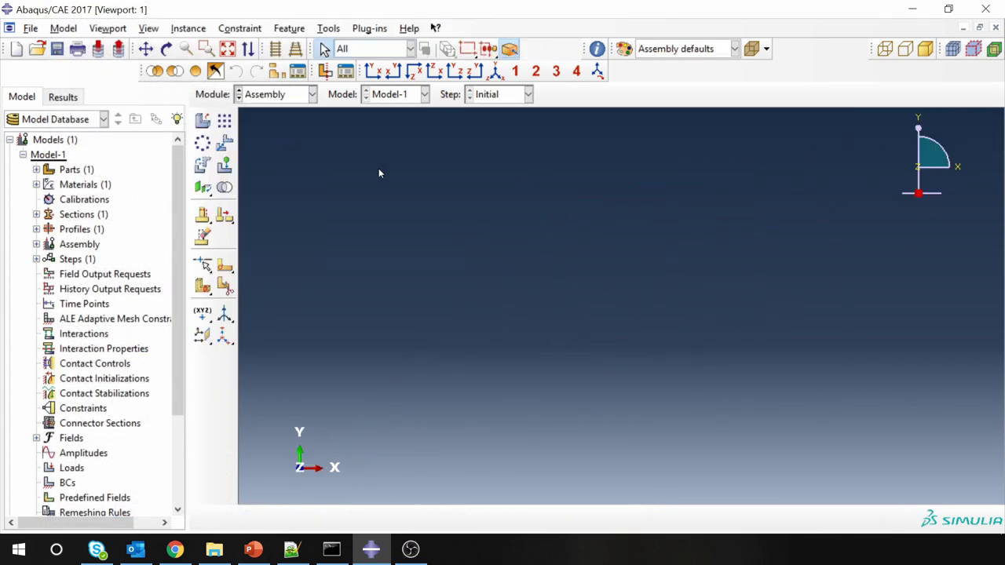
{"action": "left_click", "coordinate": [203, 125]}
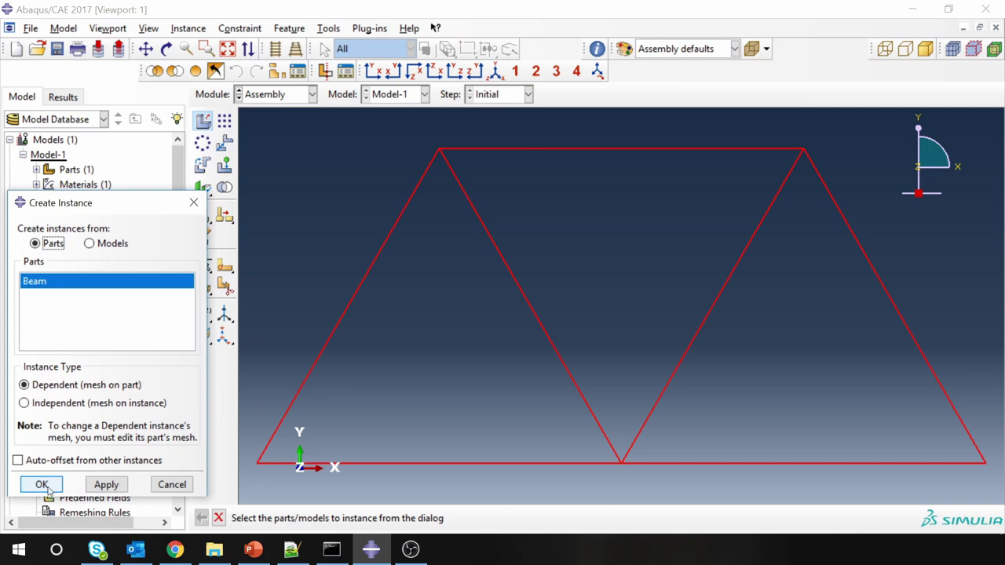
{"action": "left_click", "coordinate": [40, 479]}
In the Step module, create a Static, General step with default settings
{"action": "left_click", "coordinate": [275, 96]}
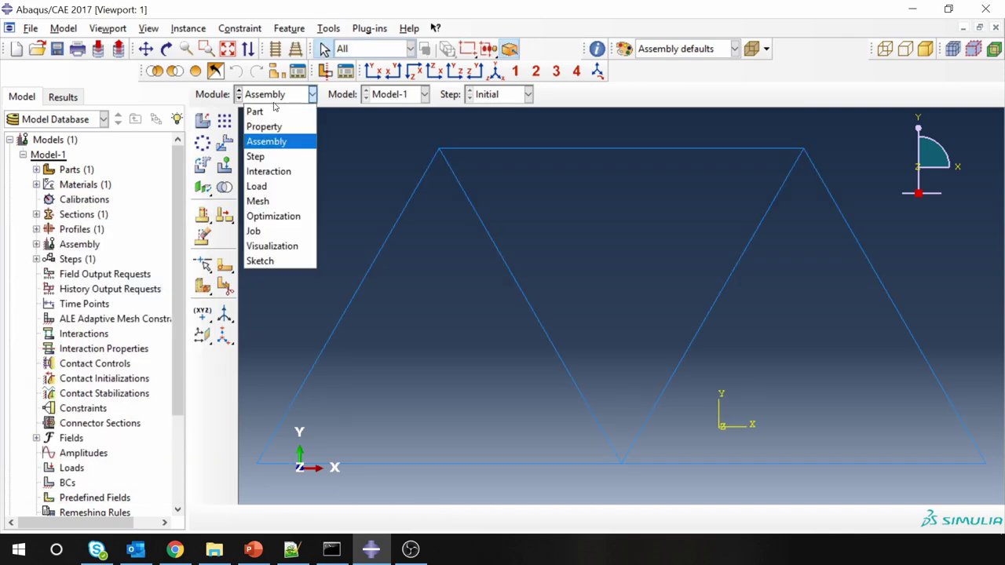
{"action": "left_click", "coordinate": [259, 154]}
{"action": "left_click", "coordinate": [209, 128]}
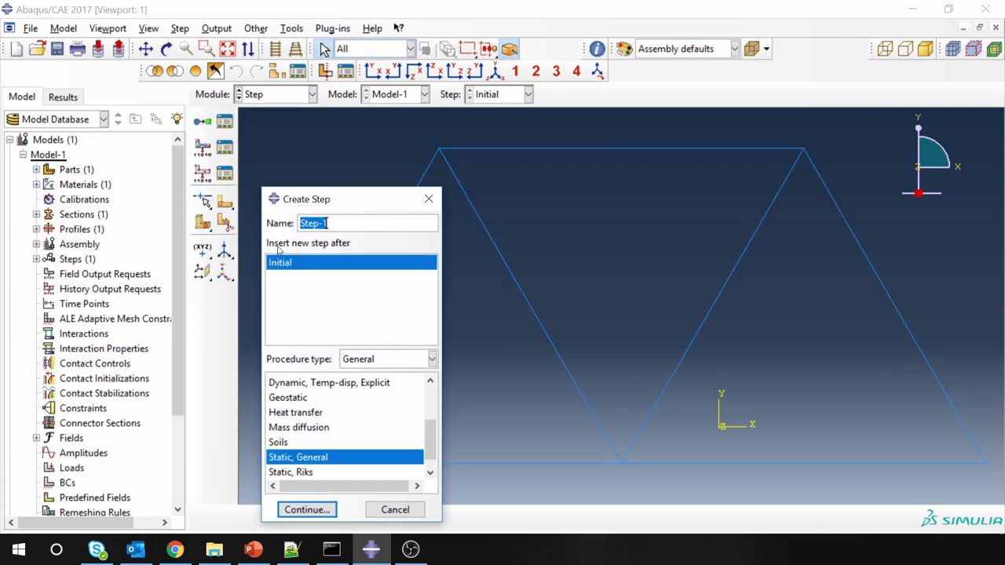
{"action": "left_click", "coordinate": [304, 506]}
{"action": "left_click", "coordinate": [219, 444]}
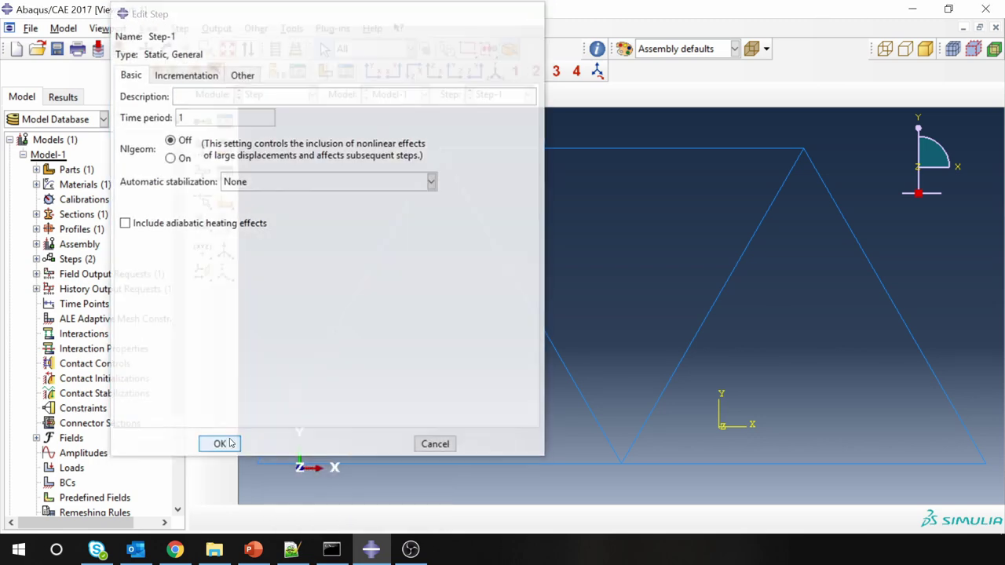
{"action": "left_click", "coordinate": [276, 95]}
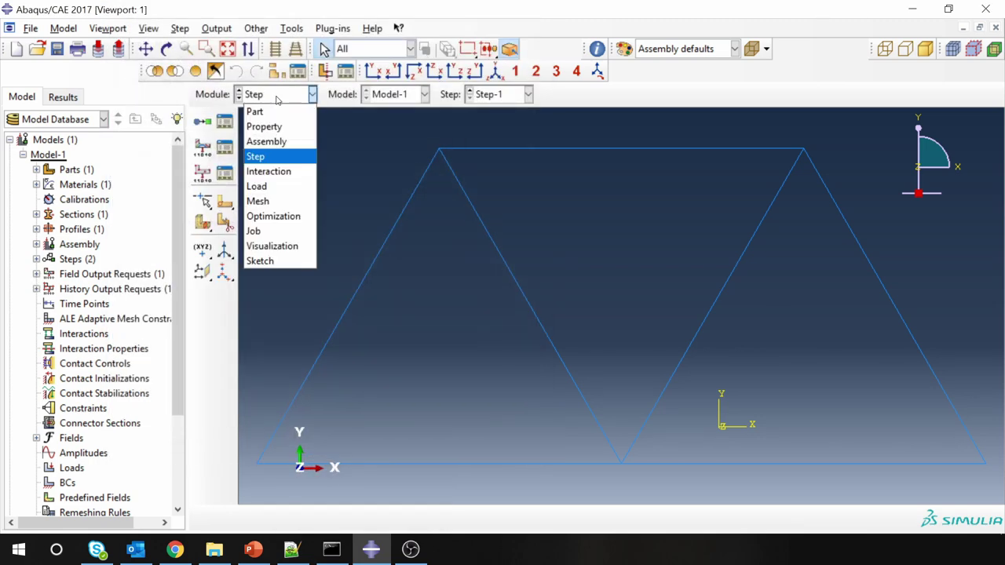
In the Load module, fully fix (ENCASTRE) the truss's bottom-left corner with a 'Fixed' condition
{"action": "left_click", "coordinate": [274, 186]}
{"action": "scroll", "coordinate": [642, 263], "scroll_direction": "down", "scroll_amount": 2}
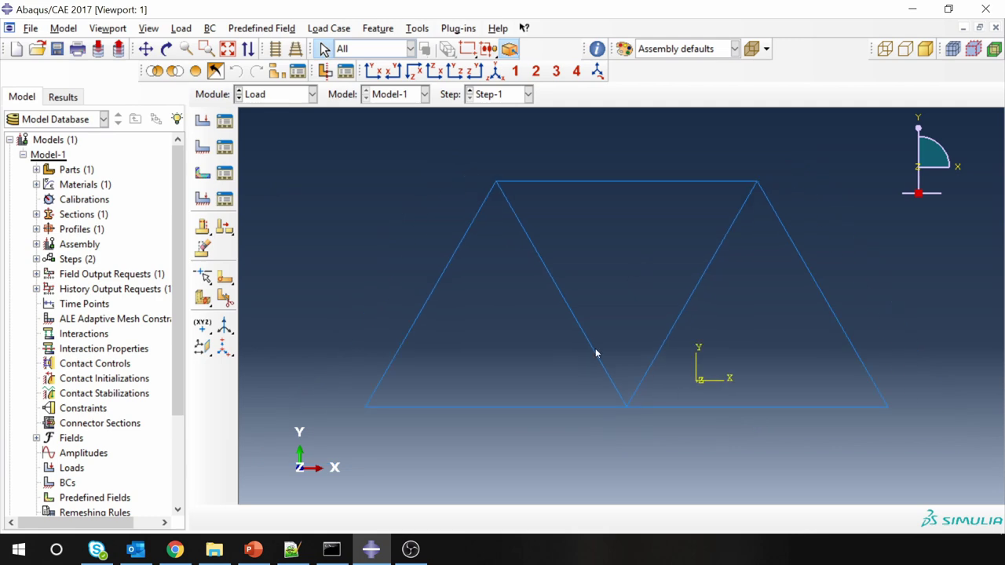
{"action": "scroll", "coordinate": [557, 385], "scroll_direction": "up", "scroll_amount": 1}
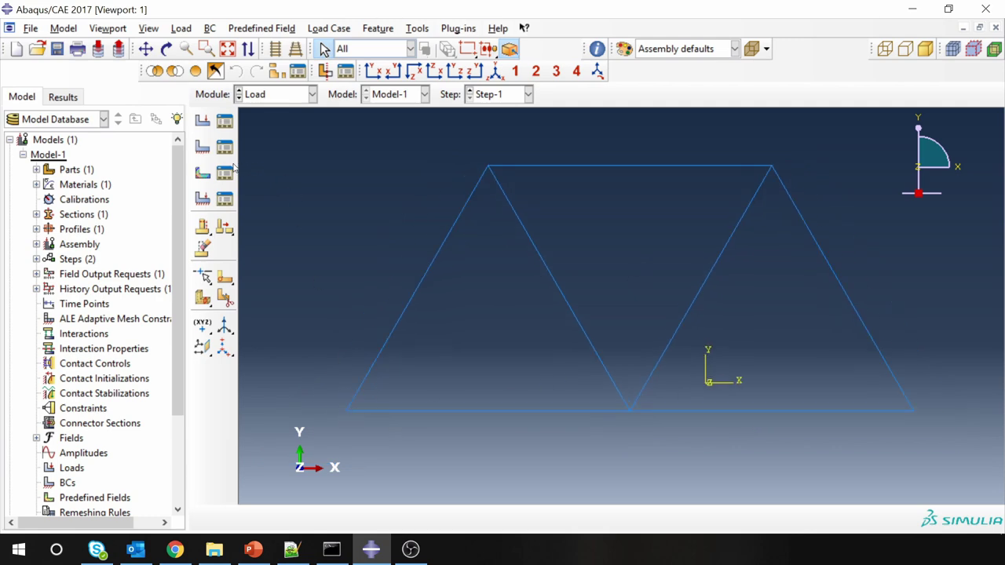
{"action": "left_click", "coordinate": [202, 147]}
{"action": "left_click_drag", "start_coordinate": [277, 243], "coordinate": [171, 125]}
{"action": "type", "text": "Fix"}
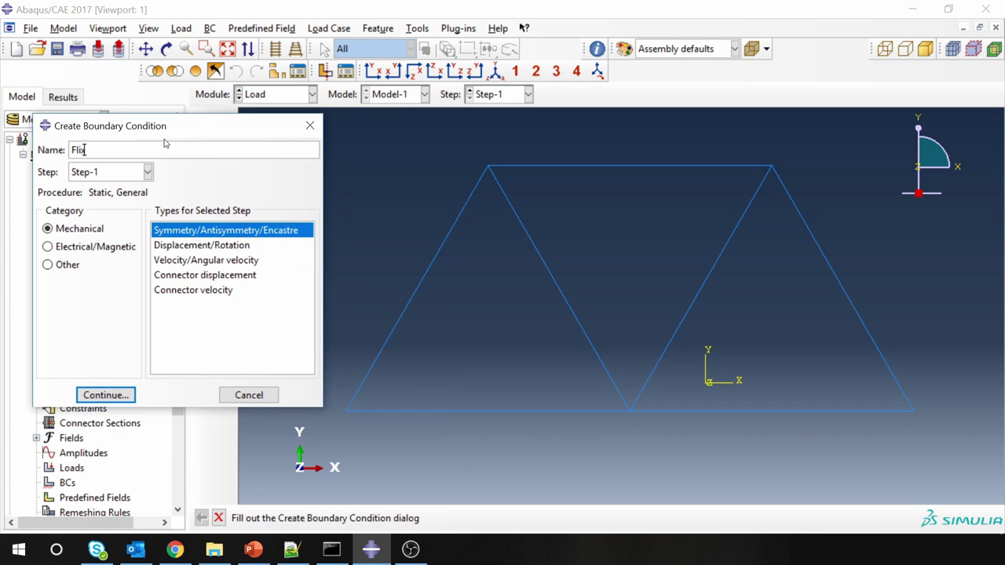
{"action": "type", "text": "ed"}
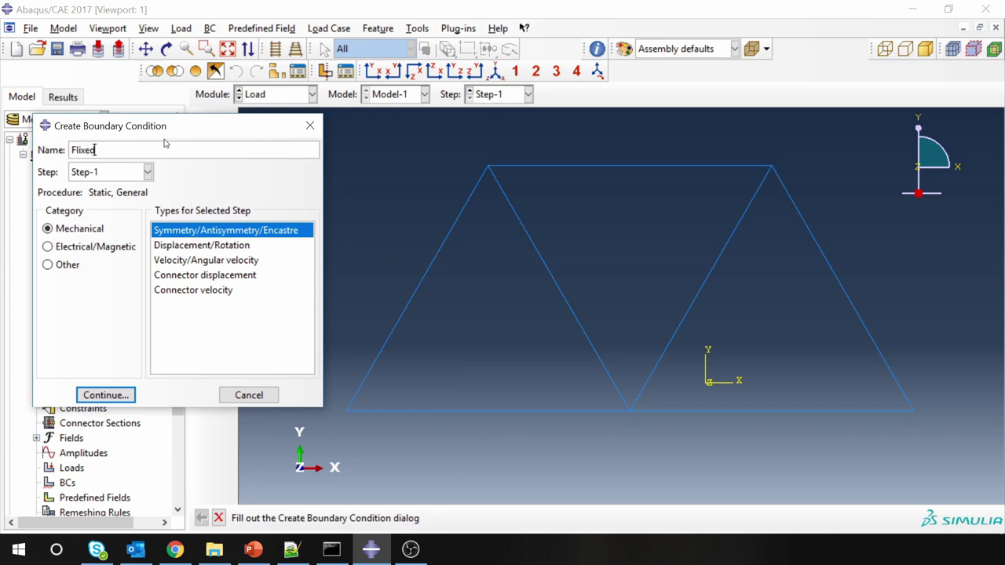
{"action": "left_click", "coordinate": [106, 396]}
{"action": "left_click", "coordinate": [344, 413]}
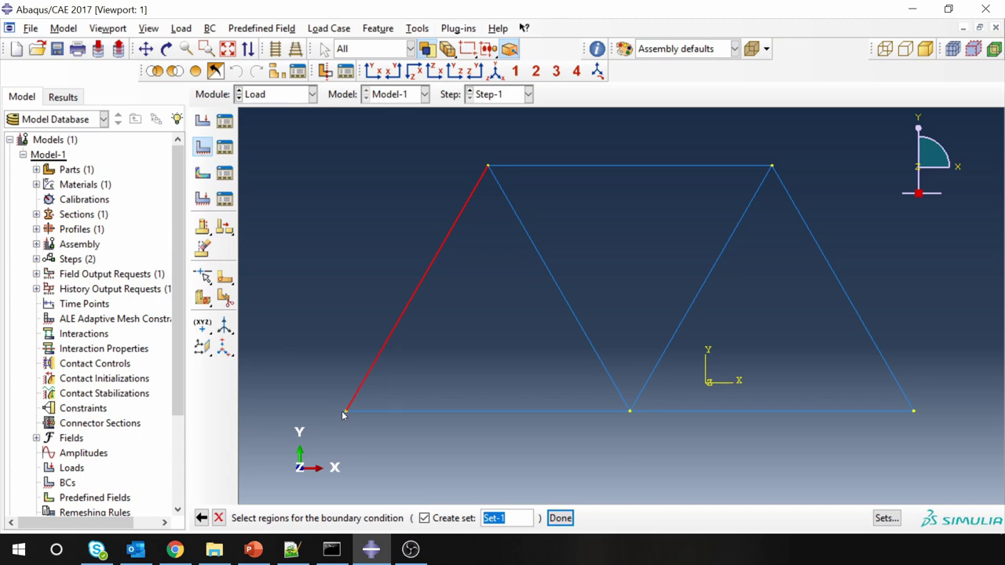
{"action": "left_click", "coordinate": [345, 412]}
{"action": "middle_click", "coordinate": [307, 308]}
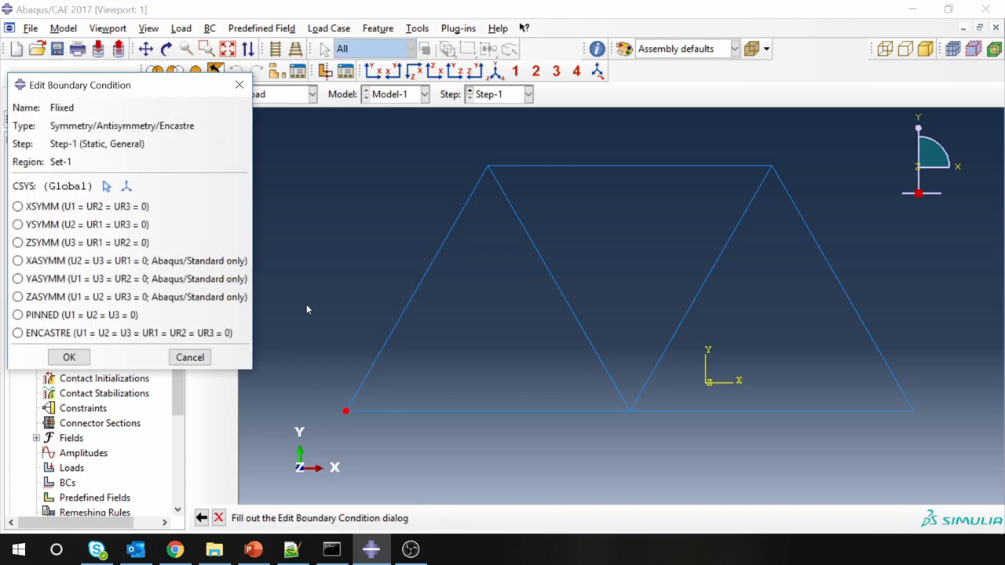
{"action": "left_click", "coordinate": [17, 333]}
{"action": "left_click", "coordinate": [69, 357]}
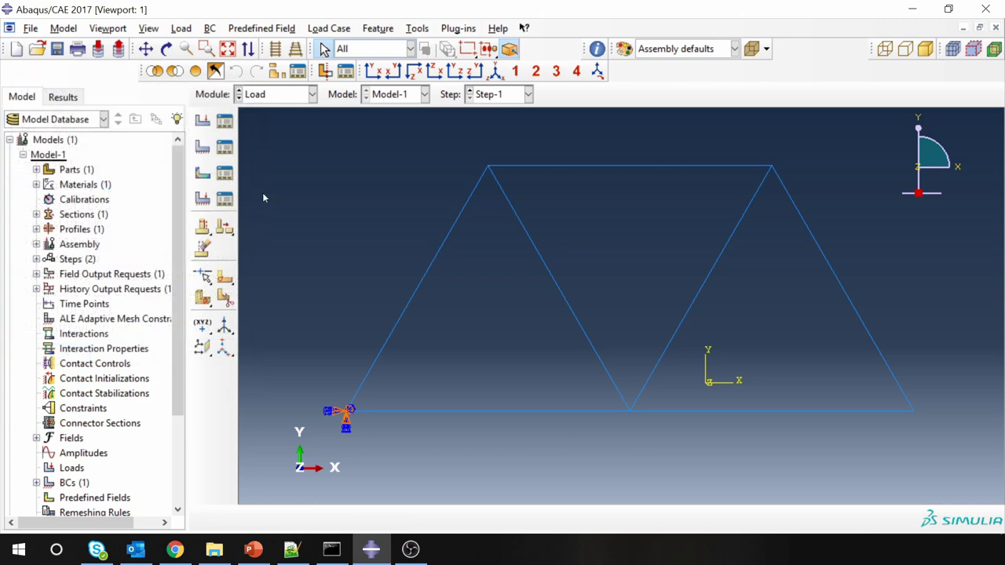
Add a Roller displacement condition fixing U2 at the bottom-right corner
{"action": "left_click", "coordinate": [202, 148]}
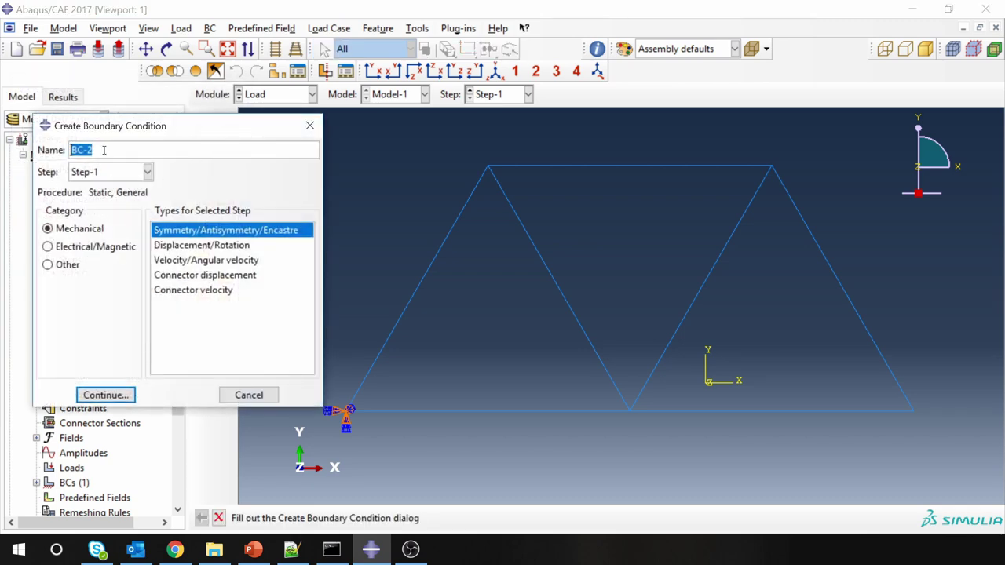
{"action": "type", "text": "Roller"}
{"action": "left_click", "coordinate": [189, 249]}
{"action": "left_click", "coordinate": [110, 395]}
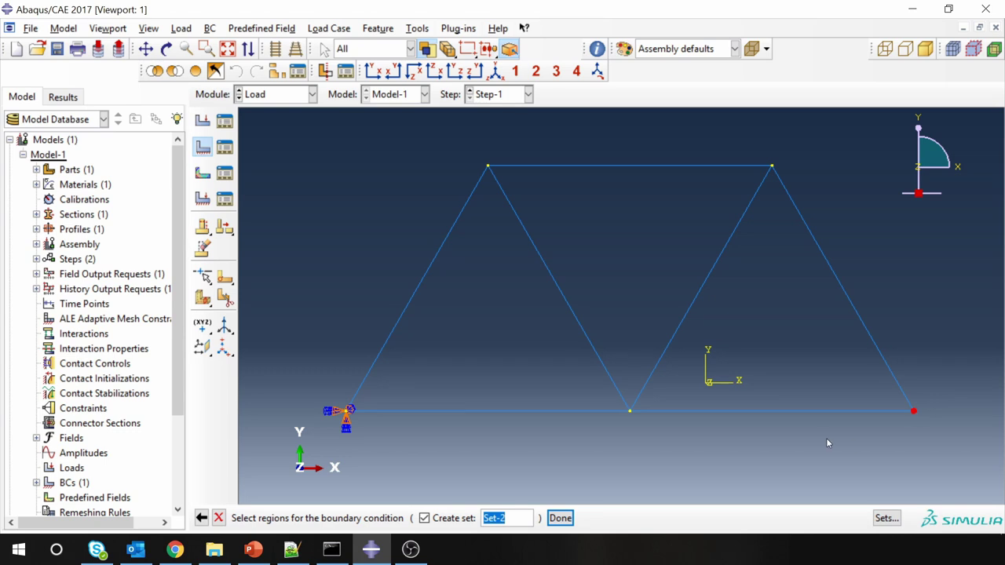
{"action": "middle_click", "coordinate": [824, 439]}
{"action": "left_click", "coordinate": [362, 406]}
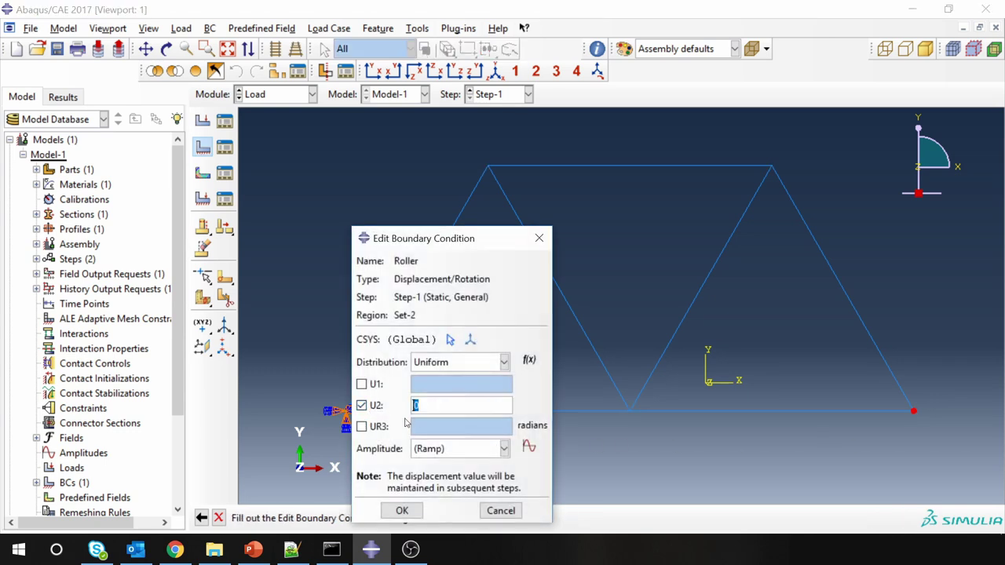
{"action": "left_click", "coordinate": [401, 510]}
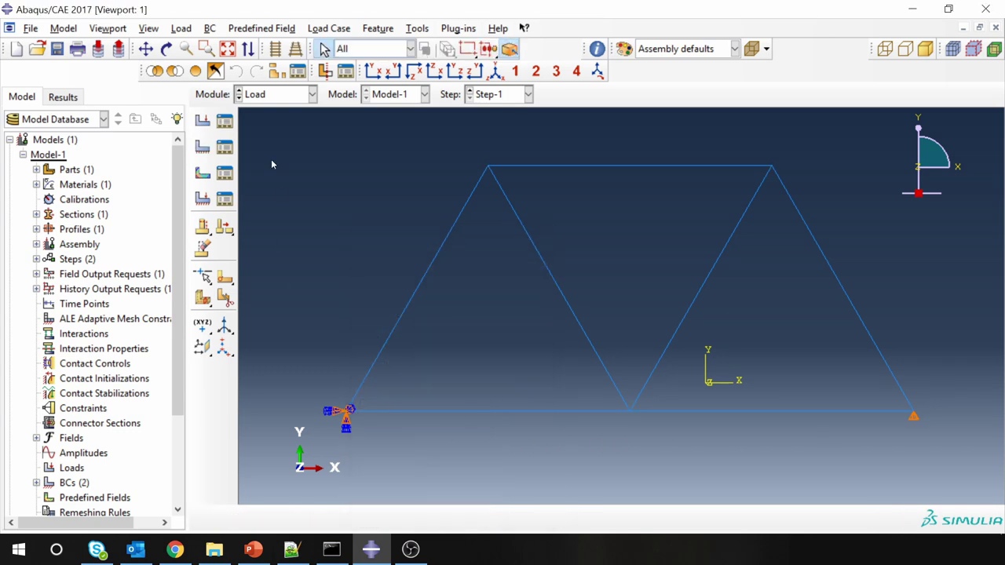
Create concentrated force CF with CF2 = -1000e3 at the truss's bottom-middle node
{"action": "left_click", "coordinate": [203, 122]}
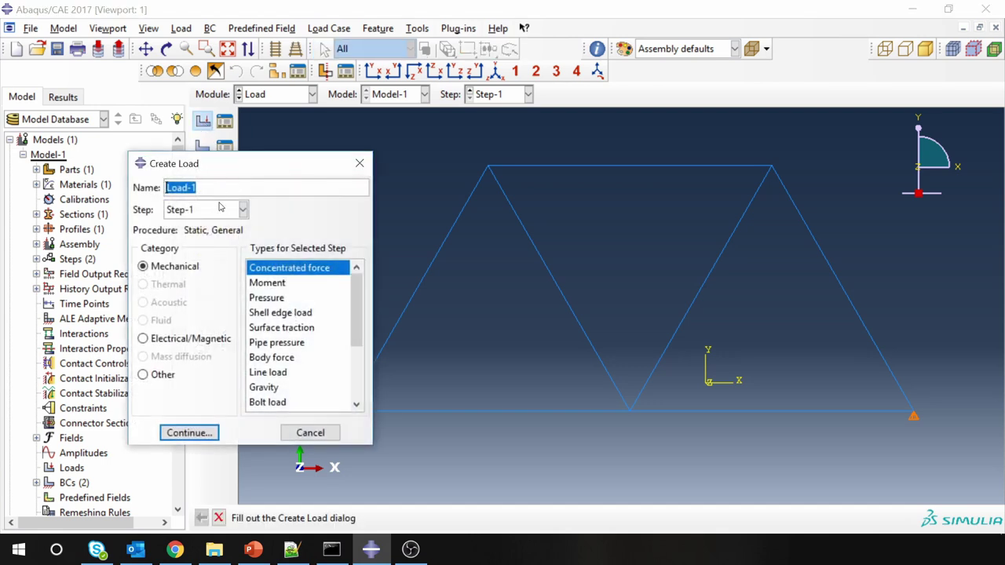
{"action": "type", "text": "CF"}
{"action": "left_click", "coordinate": [209, 433]}
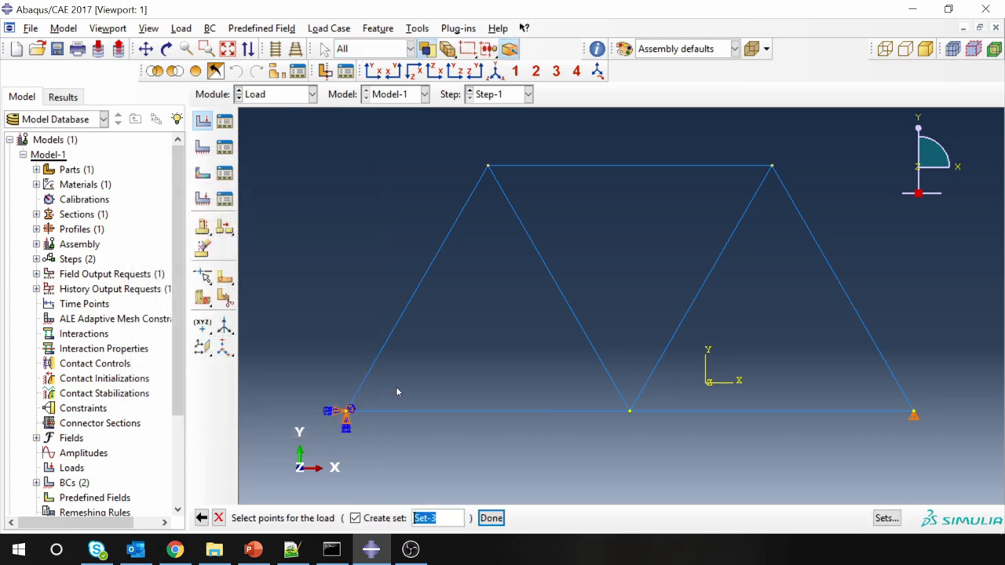
{"action": "left_click", "coordinate": [630, 411]}
{"action": "middle_click", "coordinate": [588, 438]}
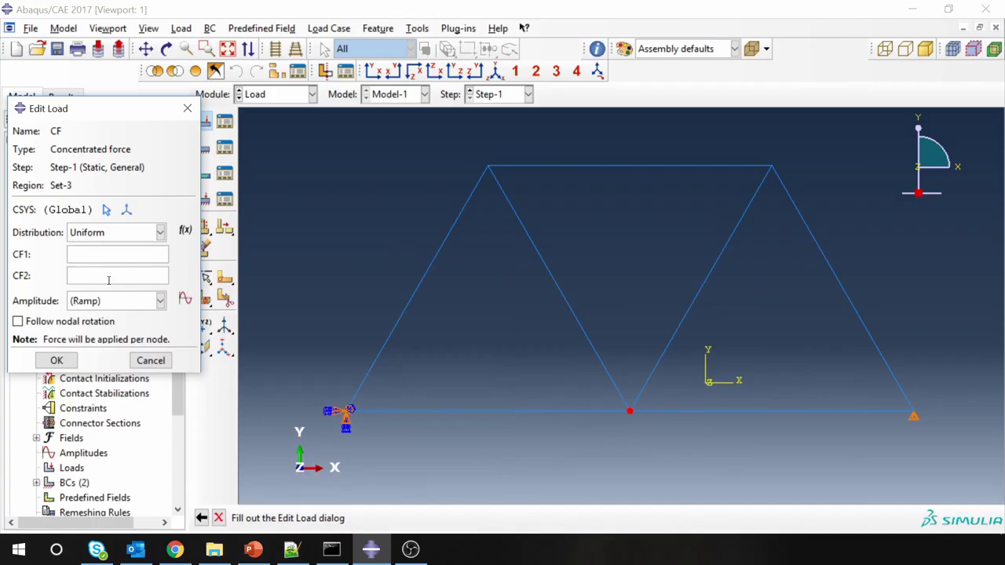
{"action": "left_click", "coordinate": [109, 276]}
{"action": "type", "text": "-1000e3"}
{"action": "left_click", "coordinate": [57, 361]}
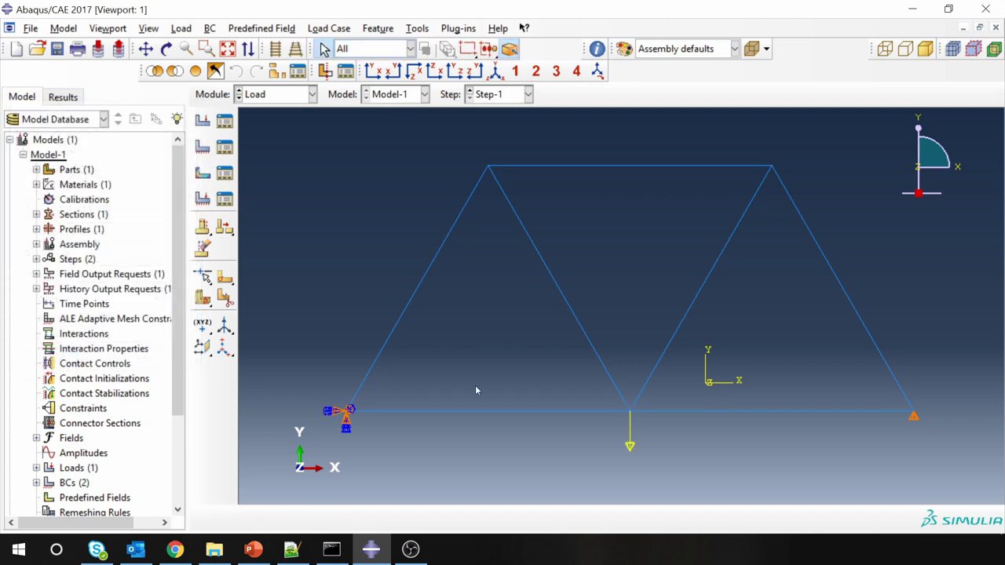
Add a pressure load named Pressure, magnitude 1000, on the top chord's outer side
{"action": "left_click", "coordinate": [202, 120]}
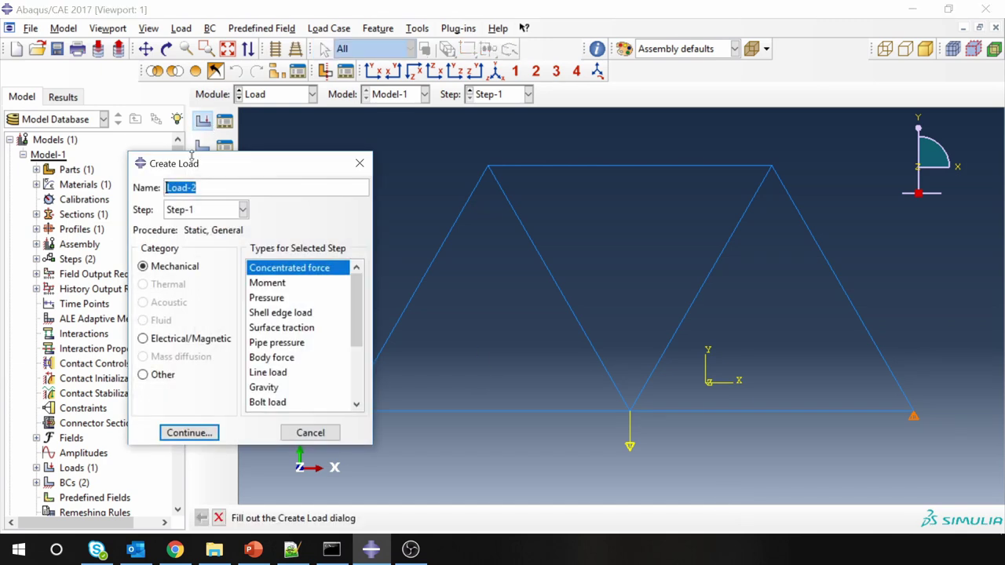
{"action": "type", "text": "Pressure"}
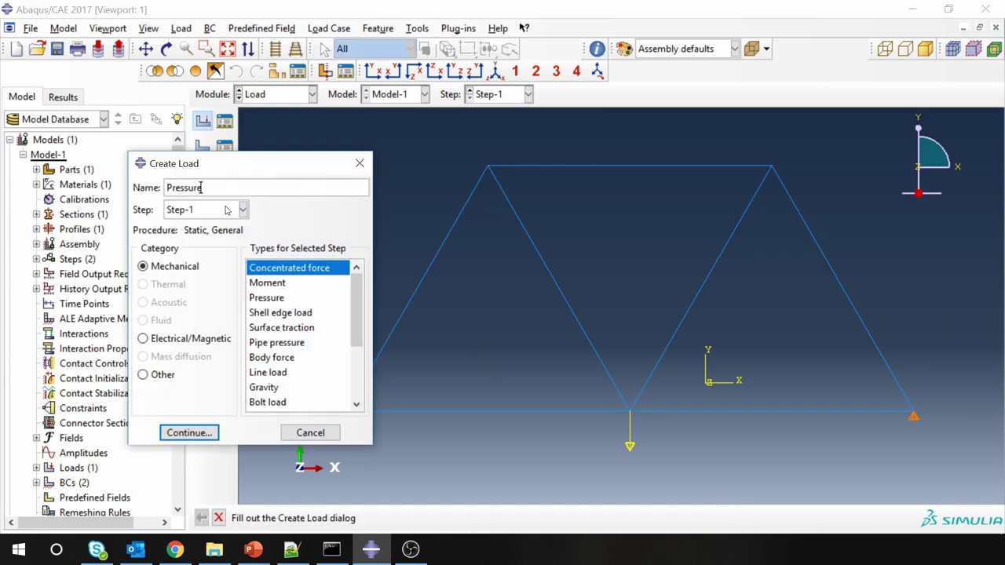
{"action": "left_click", "coordinate": [277, 298]}
{"action": "left_click", "coordinate": [196, 433]}
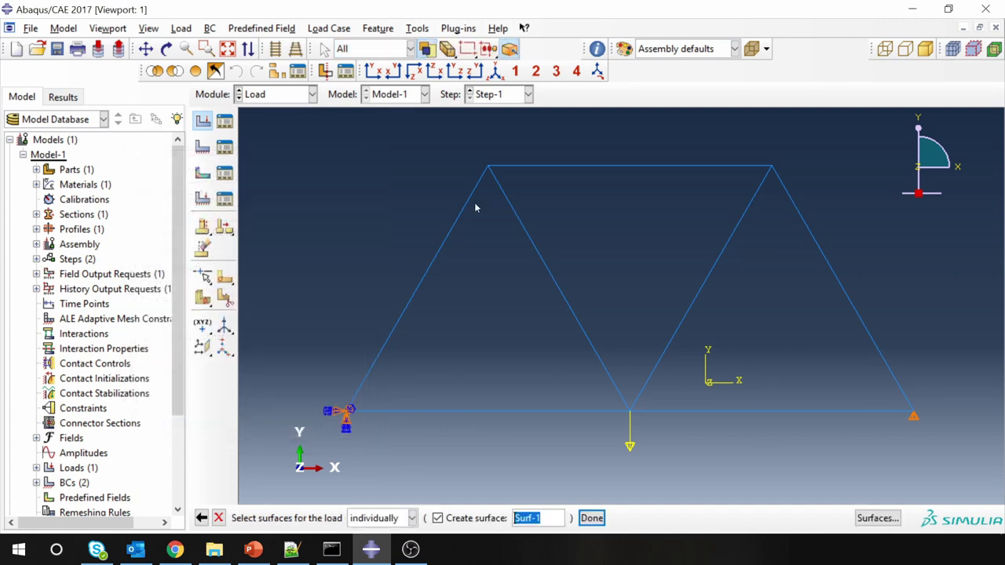
{"action": "left_click", "coordinate": [586, 165]}
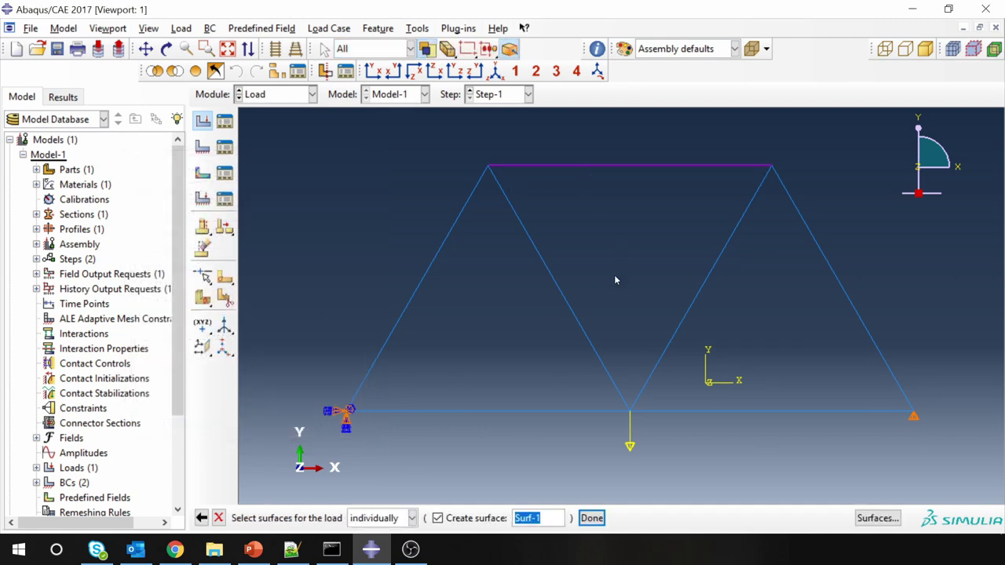
{"action": "middle_click", "coordinate": [617, 296]}
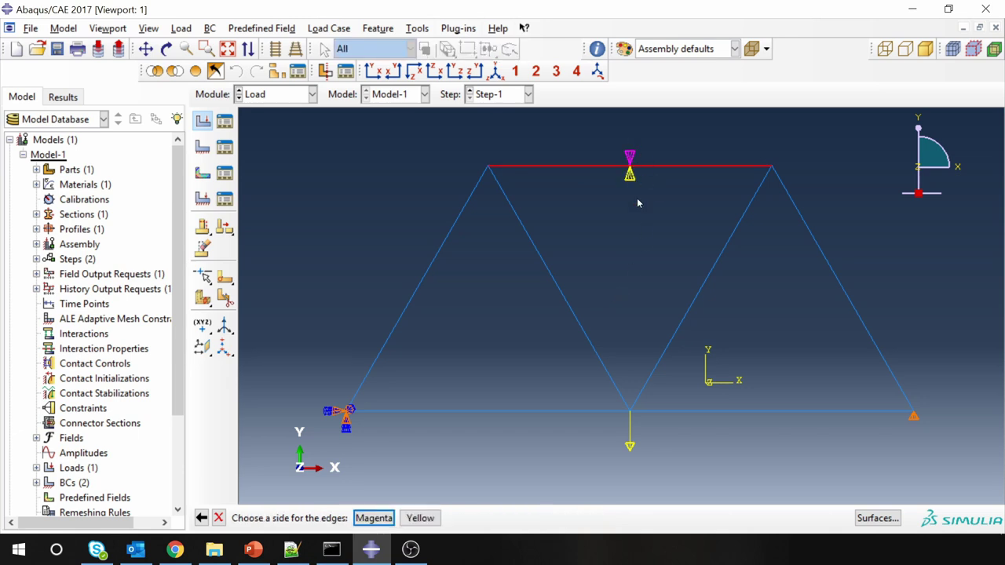
{"action": "left_click", "coordinate": [367, 522]}
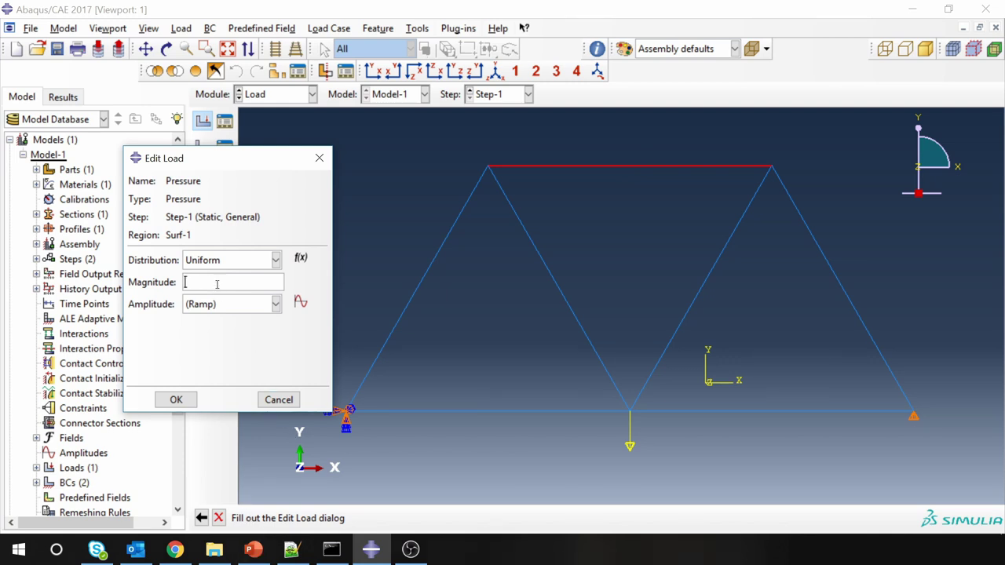
{"action": "type", "text": "1000"}
{"action": "left_click", "coordinate": [175, 400]}
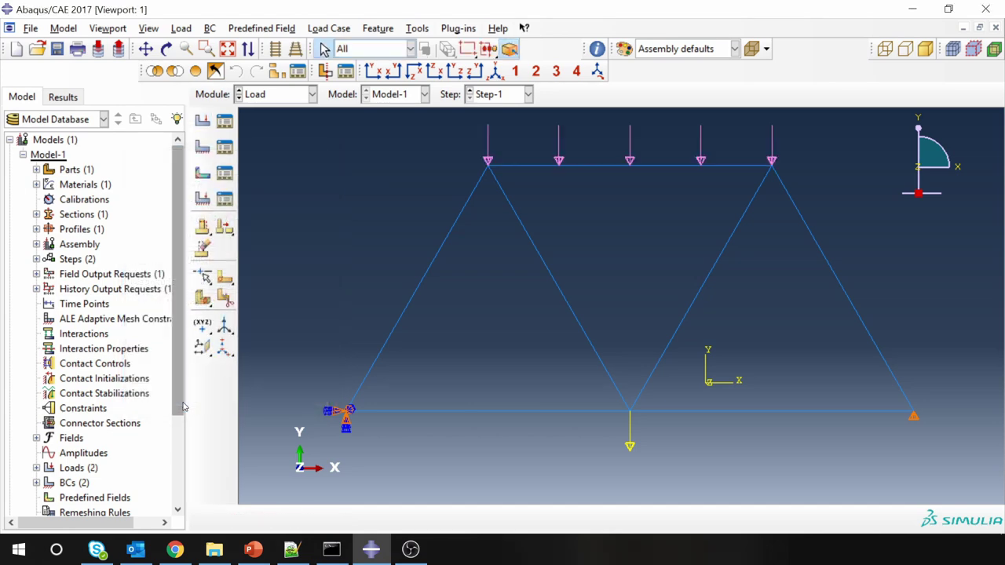
Switch to the Mesh module on the Beam part, viewed face-on from the front
{"action": "left_click", "coordinate": [279, 96]}
{"action": "left_click", "coordinate": [259, 202]}
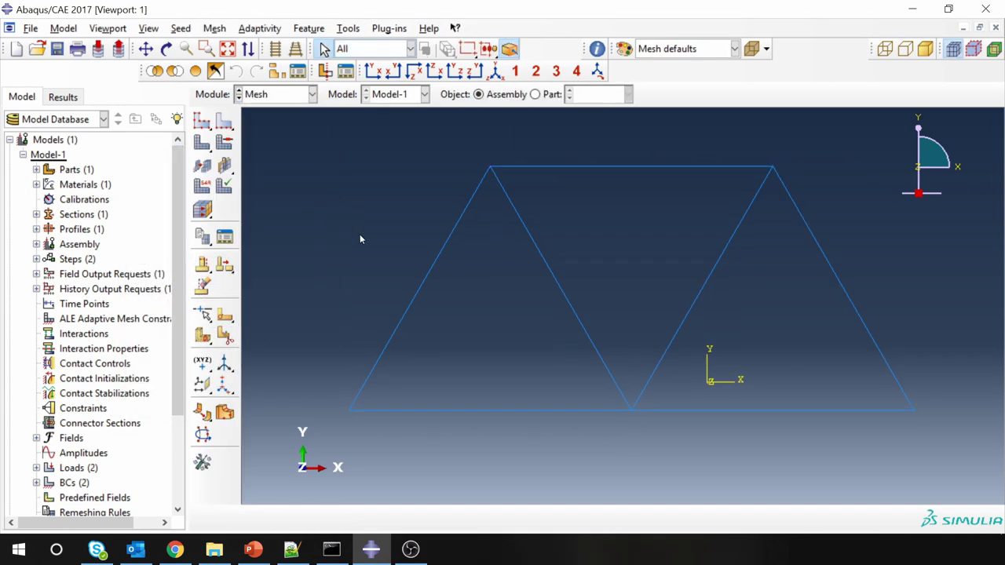
{"action": "scroll", "coordinate": [629, 339], "scroll_direction": "down", "scroll_amount": 2}
{"action": "left_click", "coordinate": [537, 94]}
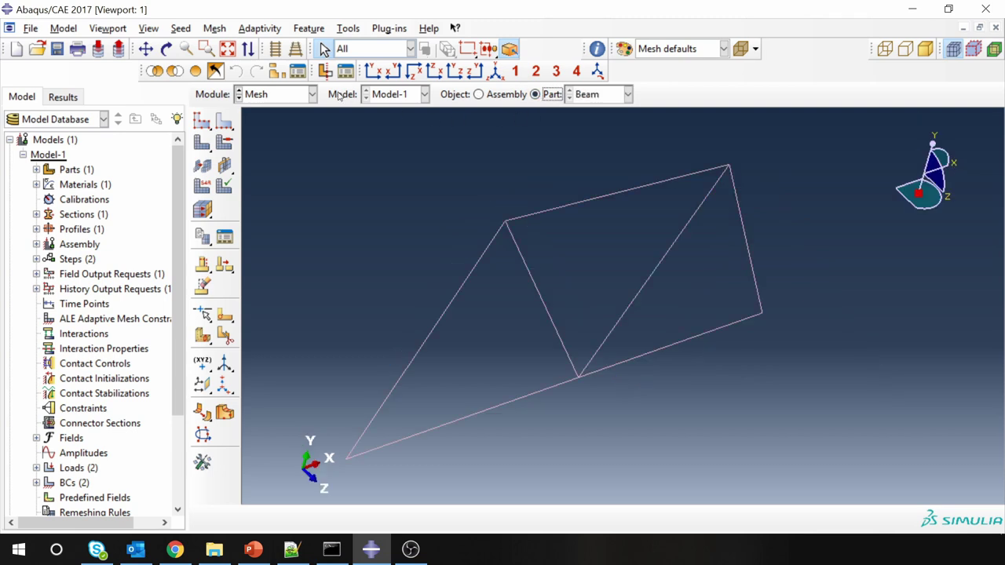
{"action": "scroll", "coordinate": [634, 264], "scroll_direction": "down", "scroll_amount": 2}
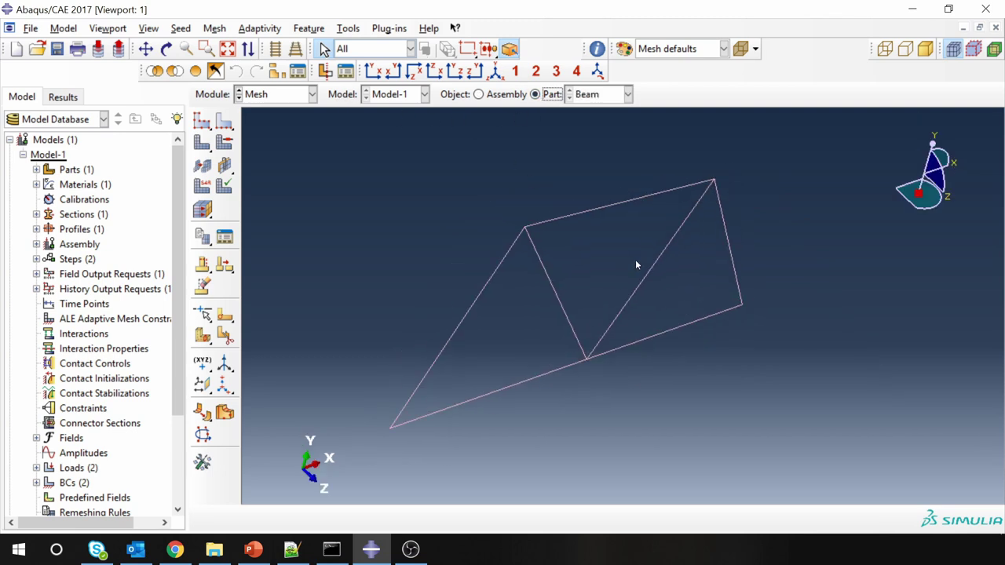
{"action": "left_click", "coordinate": [454, 72]}
{"action": "left_click", "coordinate": [399, 71]}
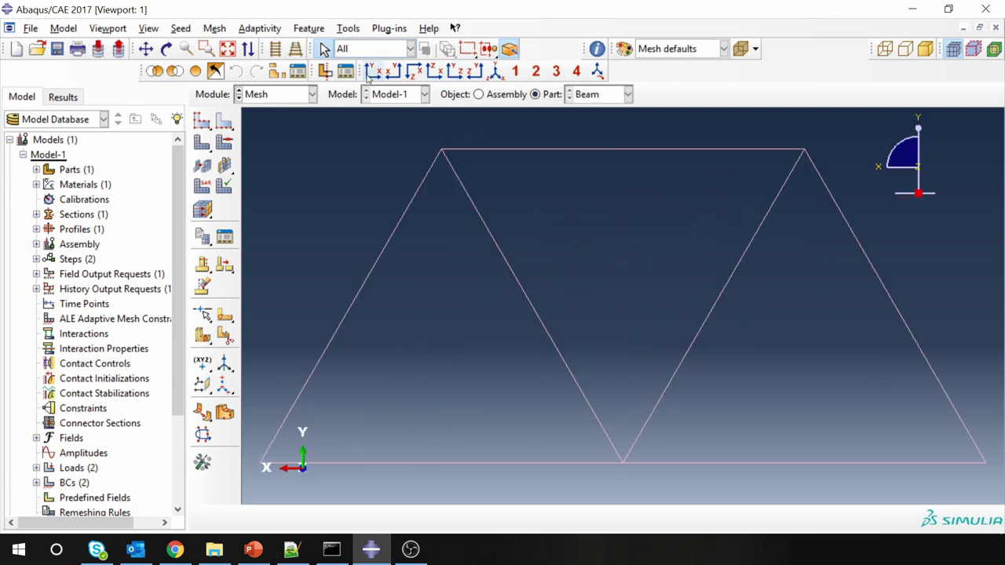
{"action": "scroll", "coordinate": [562, 304], "scroll_direction": "down", "scroll_amount": 2}
Assign B21 linear beam elements to the whole truss
{"action": "left_click", "coordinate": [214, 28]}
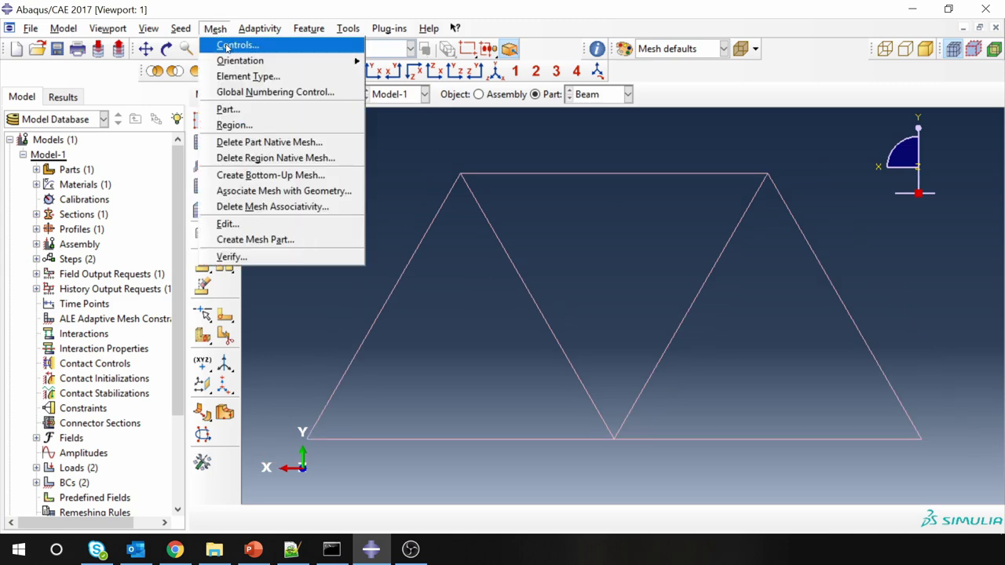
{"action": "left_click", "coordinate": [247, 74]}
{"action": "left_click_drag", "start_coordinate": [277, 139], "coordinate": [938, 470]}
{"action": "middle_click", "coordinate": [764, 468]}
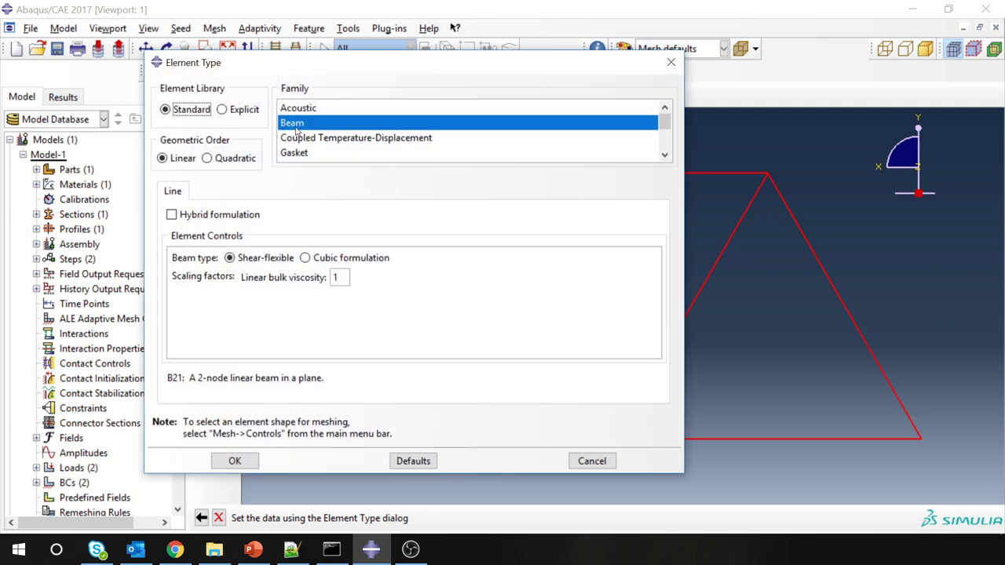
{"action": "left_click", "coordinate": [235, 461]}
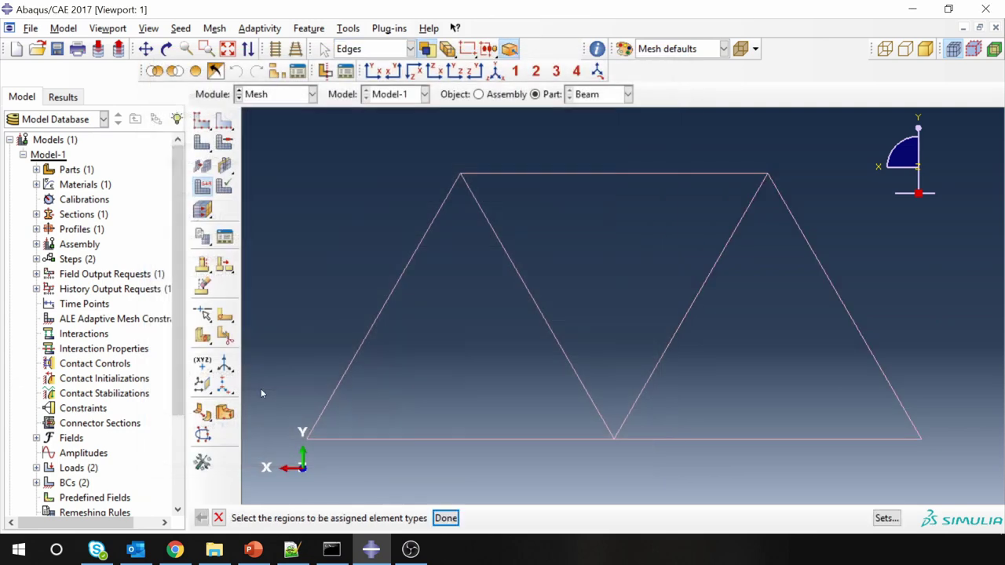
Seed the Beam part with global size 5 and generate the mesh
{"action": "left_click", "coordinate": [203, 124]}
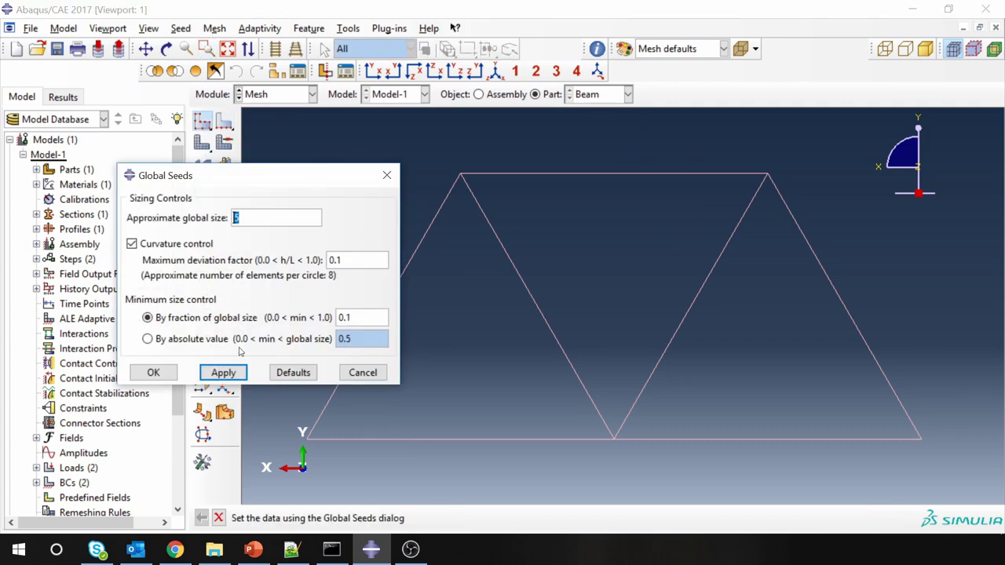
{"action": "left_click", "coordinate": [225, 372]}
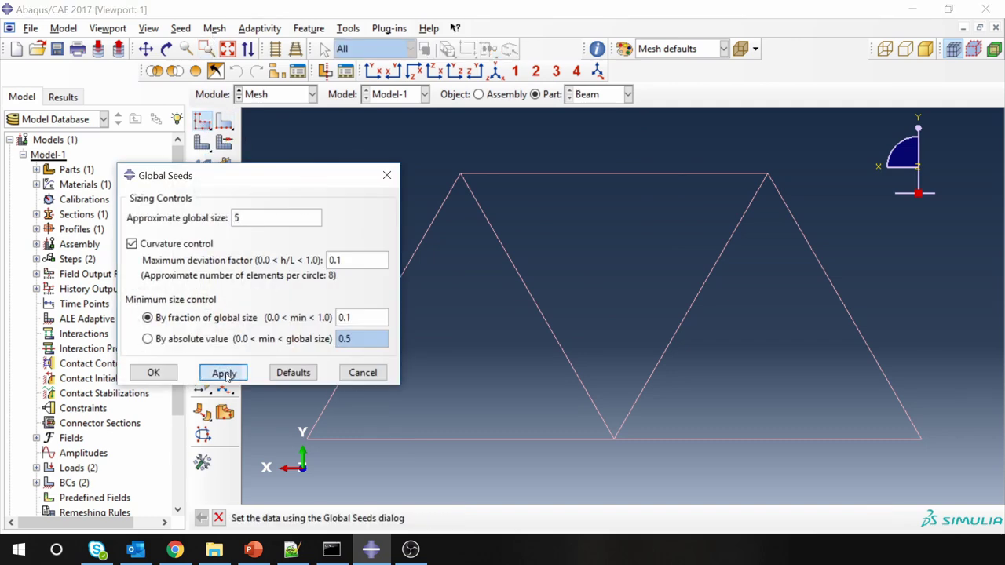
{"action": "left_click", "coordinate": [157, 373]}
{"action": "left_click", "coordinate": [202, 209]}
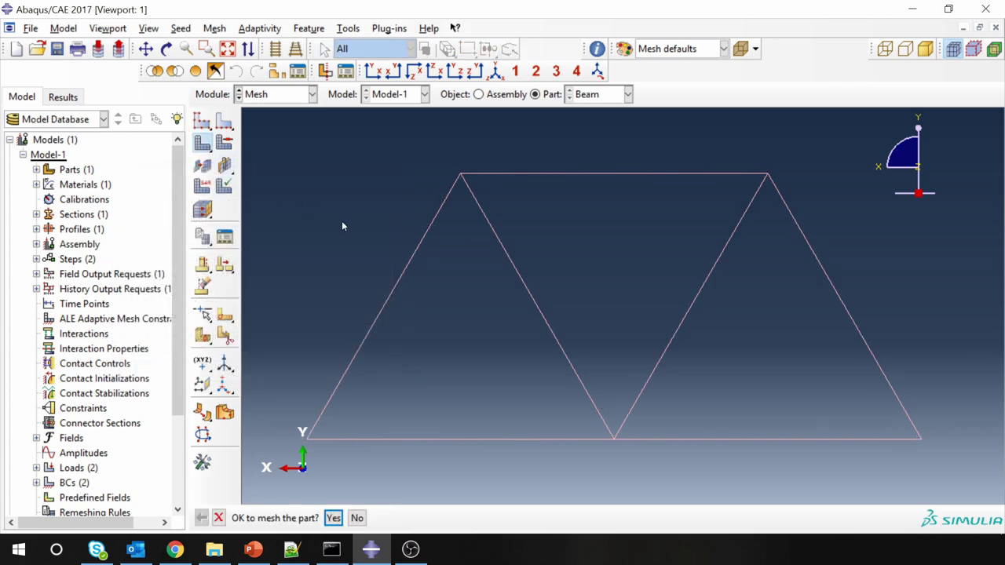
{"action": "middle_click", "coordinate": [342, 226]}
{"action": "left_click", "coordinate": [280, 99]}
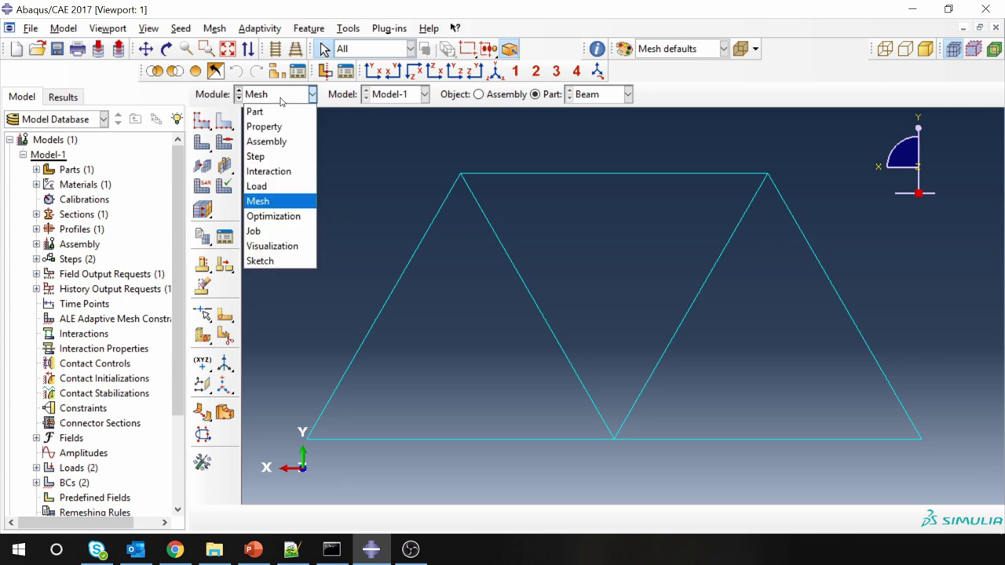
In the Job module, create job Beam_problem with default settings
{"action": "left_click", "coordinate": [280, 230]}
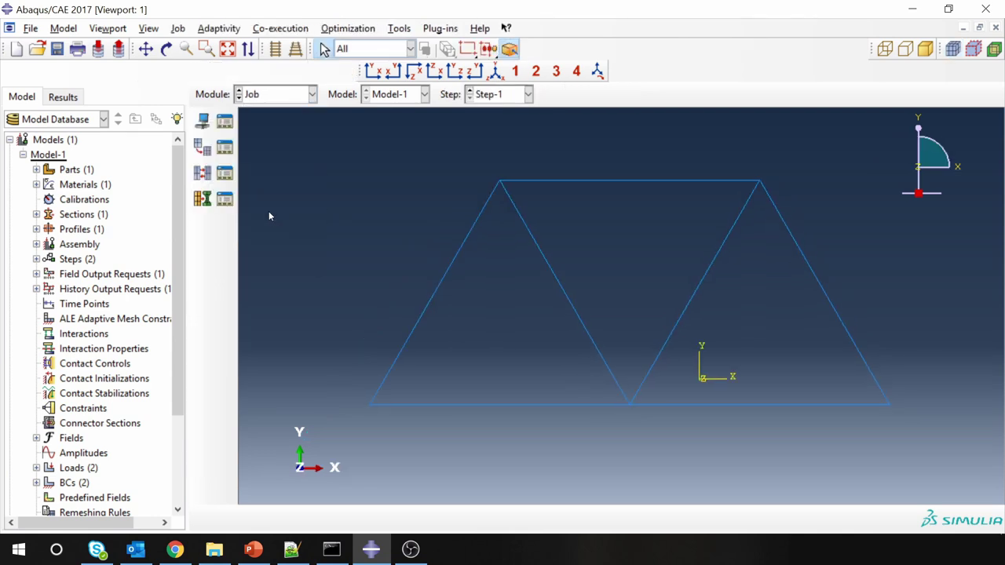
{"action": "left_click", "coordinate": [202, 121]}
{"action": "type", "text": "Be"}
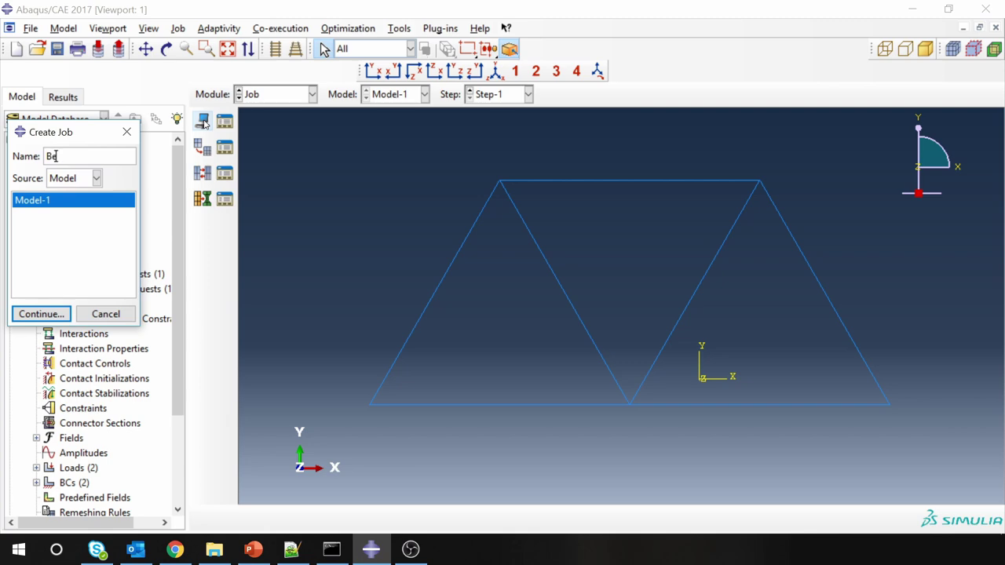
{"action": "type", "text": "am_problem"}
{"action": "left_click", "coordinate": [55, 313]}
{"action": "left_click", "coordinate": [177, 403]}
Submit Beam_problem and watch its monitor until the analysis completes
{"action": "scroll", "coordinate": [95, 395], "scroll_direction": "down", "scroll_amount": 3}
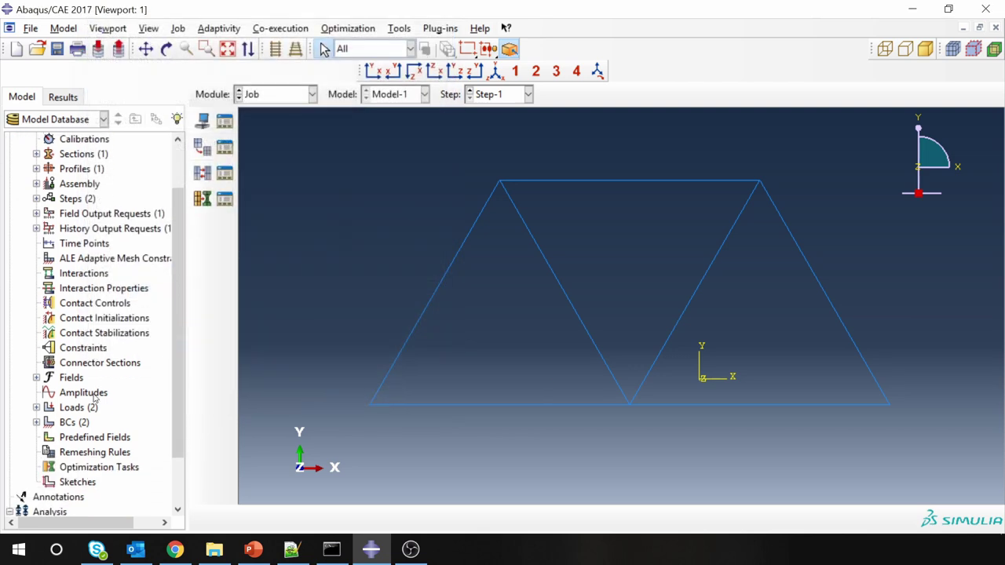
{"action": "left_click", "coordinate": [23, 464]}
{"action": "left_click", "coordinate": [56, 479]}
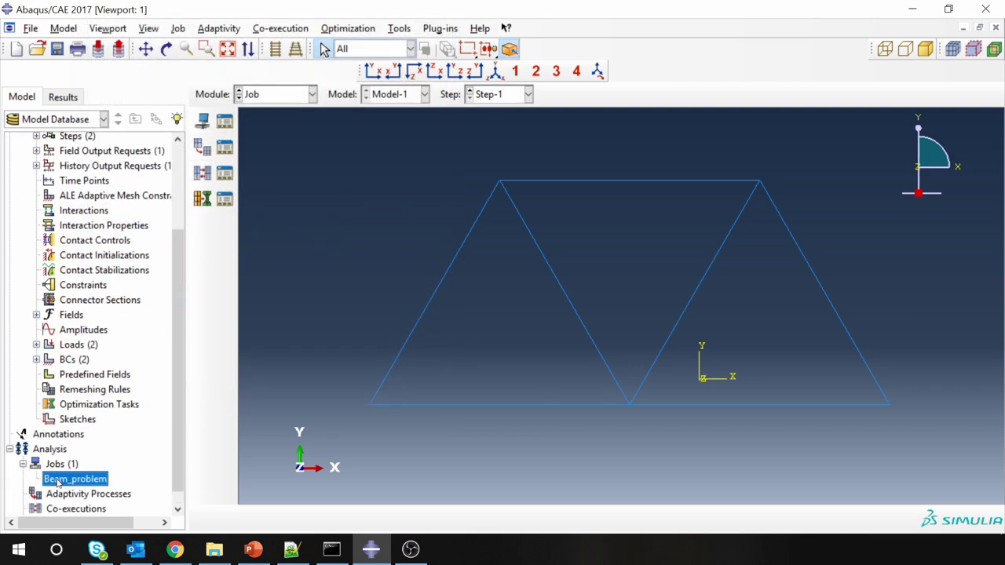
{"action": "right_click", "coordinate": [59, 479]}
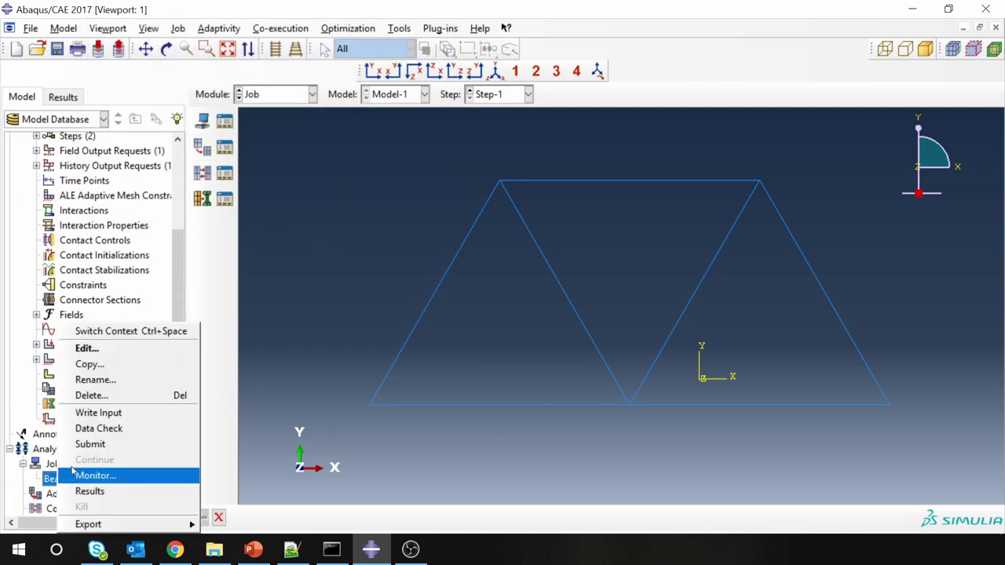
{"action": "left_click", "coordinate": [106, 444]}
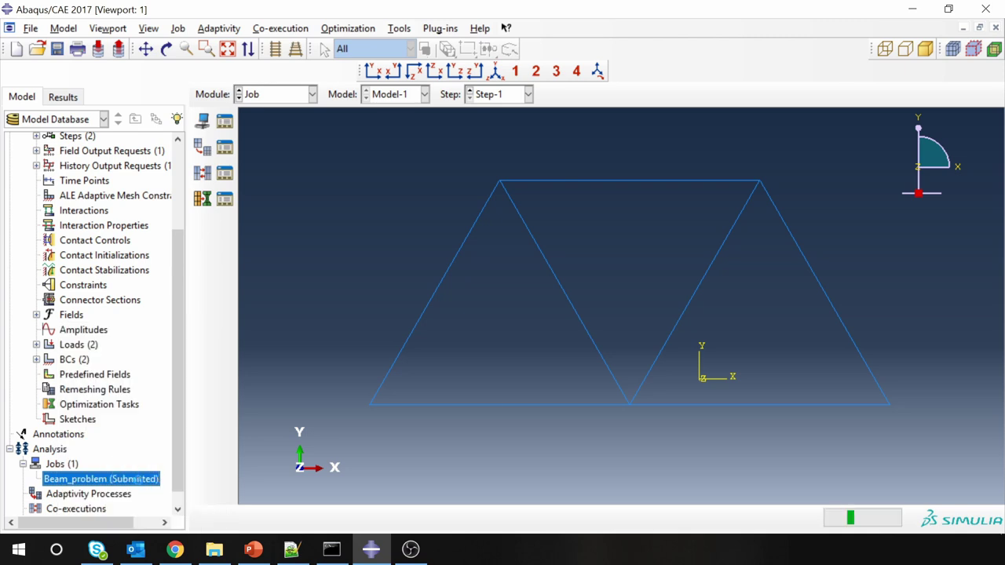
{"action": "right_click", "coordinate": [135, 479]}
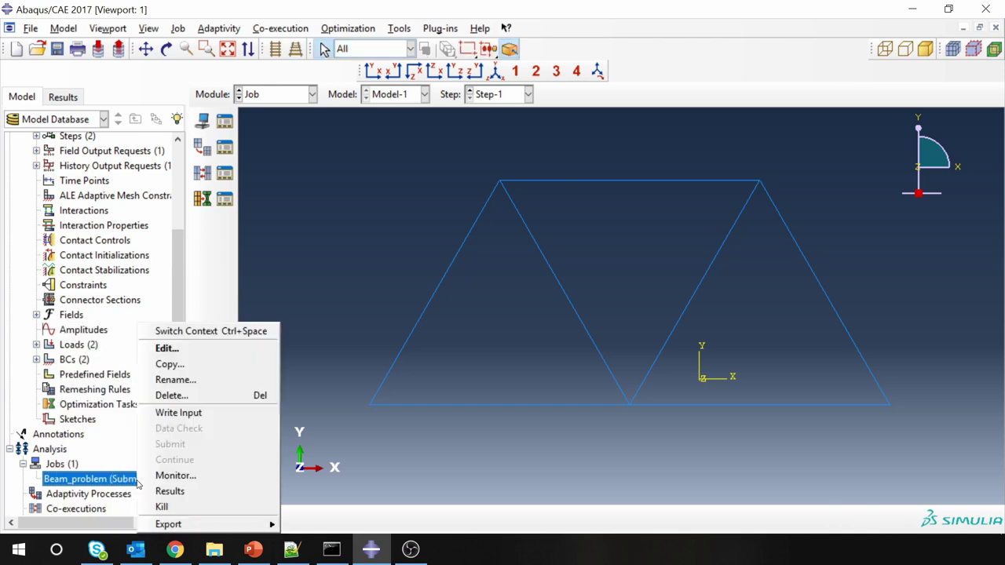
{"action": "left_click", "coordinate": [157, 473]}
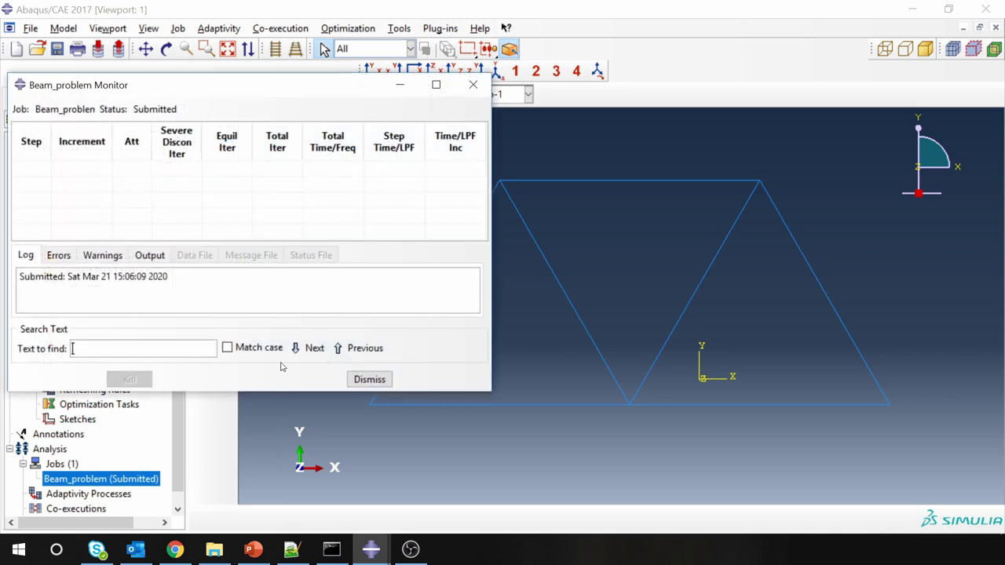
{"action": "left_click_drag", "start_coordinate": [275, 391], "coordinate": [271, 477]}
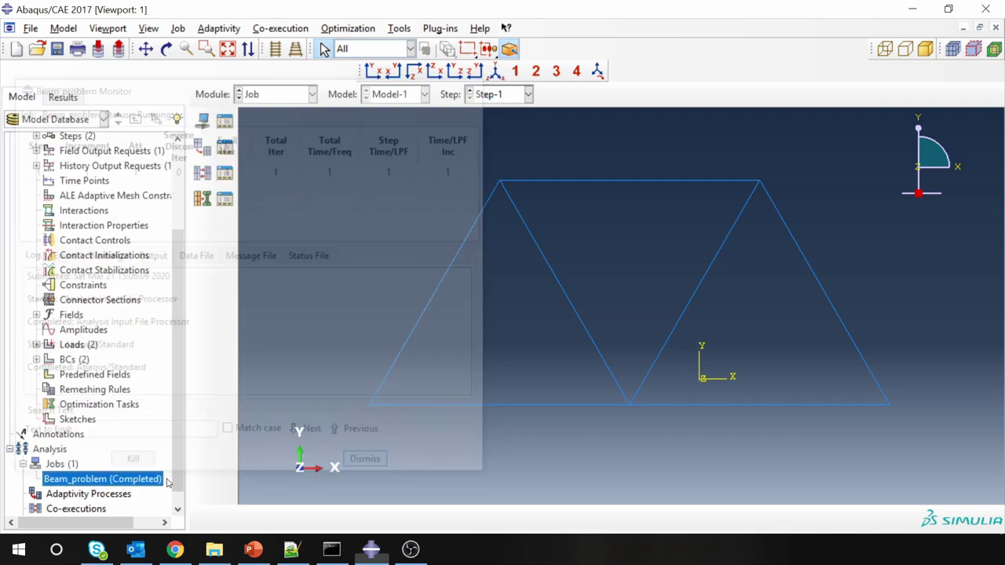
{"action": "right_click", "coordinate": [142, 482]}
Open Beam_problem results and plot Mises stress contours on the deformed truss
{"action": "left_click", "coordinate": [169, 492]}
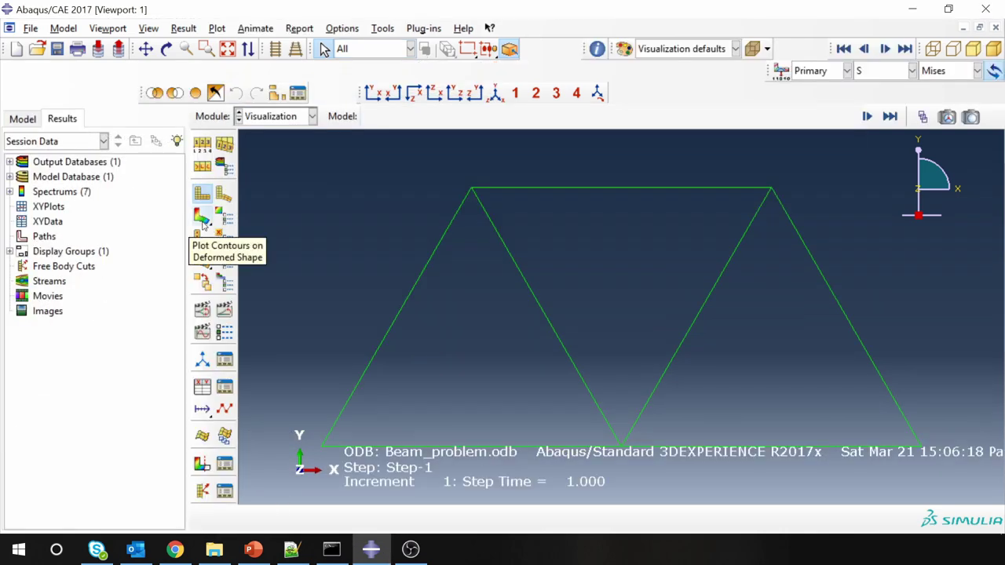
{"action": "left_click", "coordinate": [203, 218]}
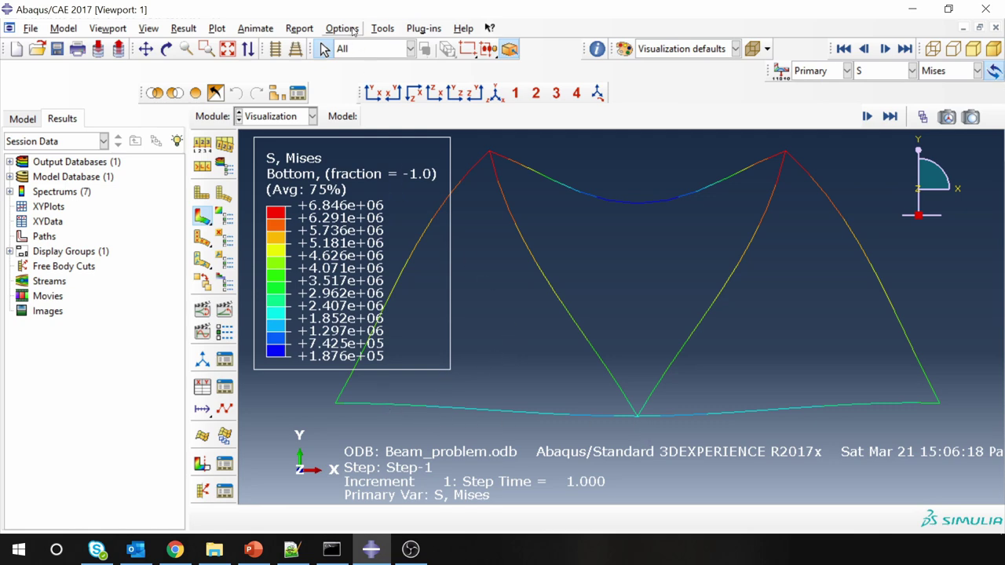
Start a field output report with position set to Unique Nodal
{"action": "left_click", "coordinate": [303, 32]}
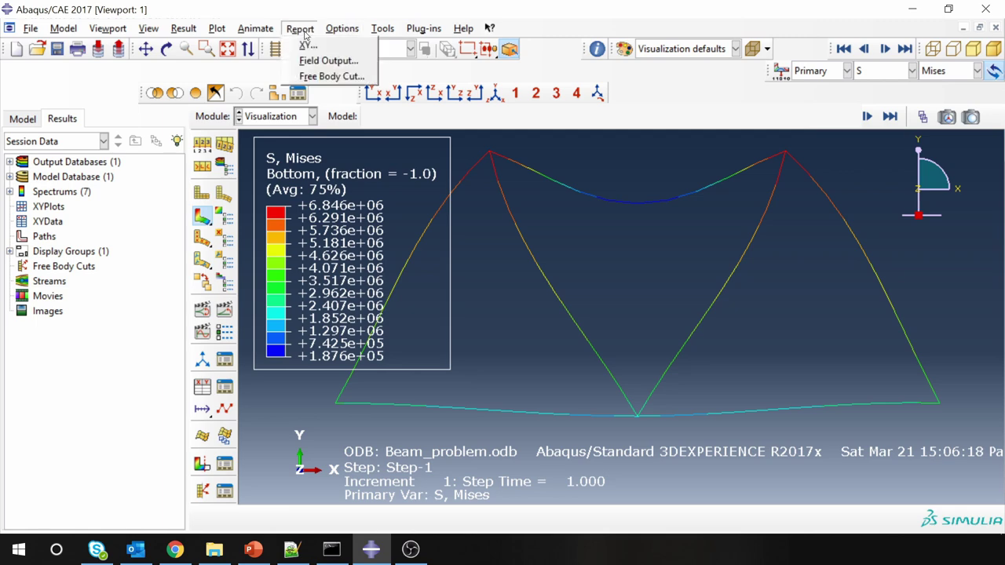
{"action": "left_click", "coordinate": [317, 61]}
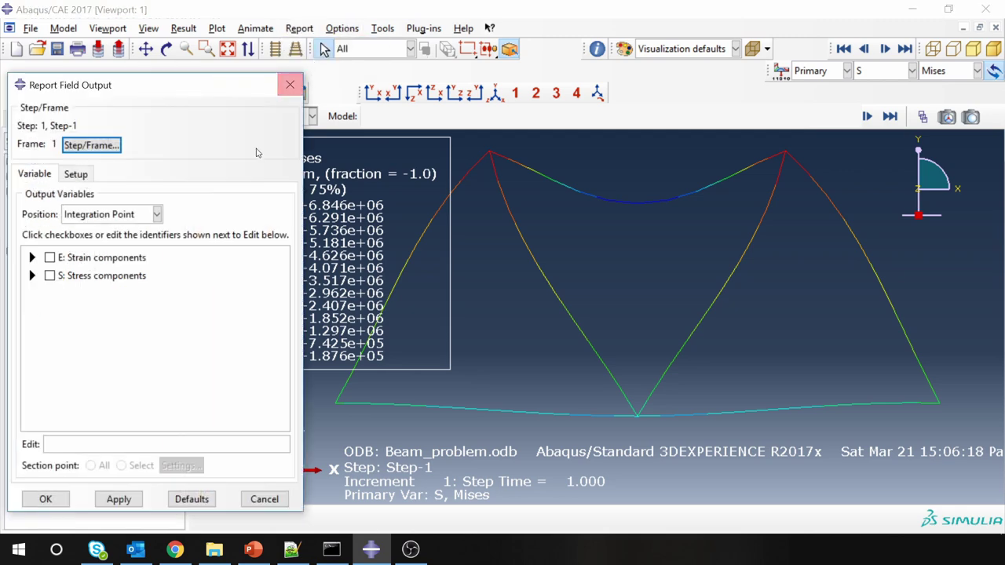
{"action": "left_click", "coordinate": [97, 221]}
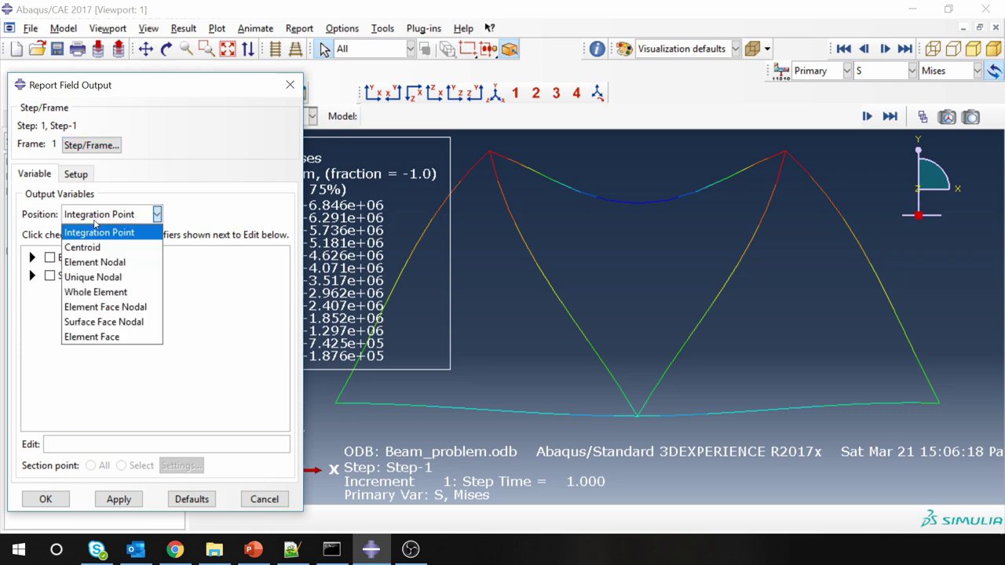
{"action": "left_click", "coordinate": [116, 278]}
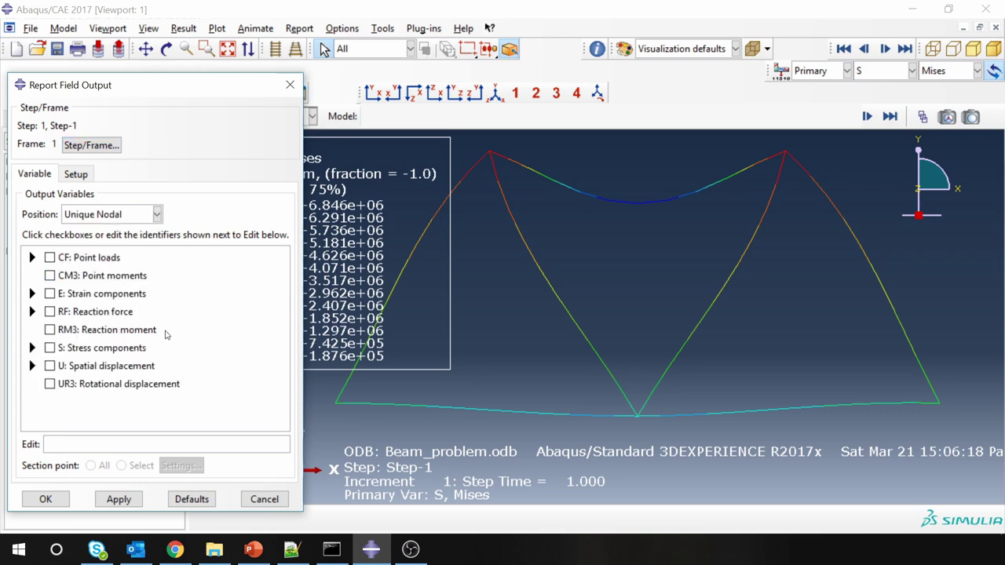
{"action": "left_click", "coordinate": [50, 330]}
{"action": "left_click", "coordinate": [49, 329]}
Tick displacement U1, U2 and reaction forces RF1, RF2 for the report
{"action": "left_click", "coordinate": [33, 365]}
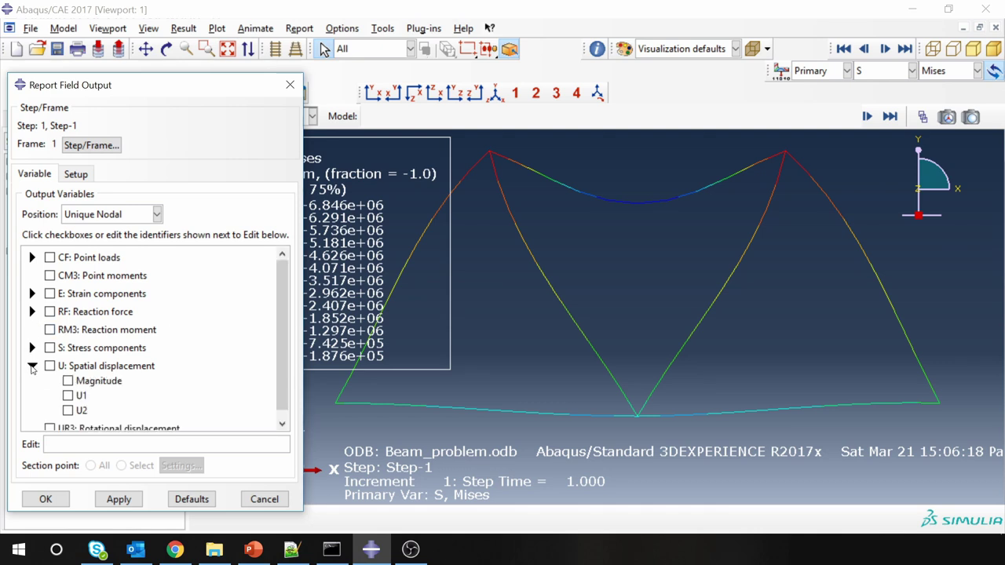
{"action": "left_click", "coordinate": [68, 396]}
{"action": "left_click", "coordinate": [68, 411]}
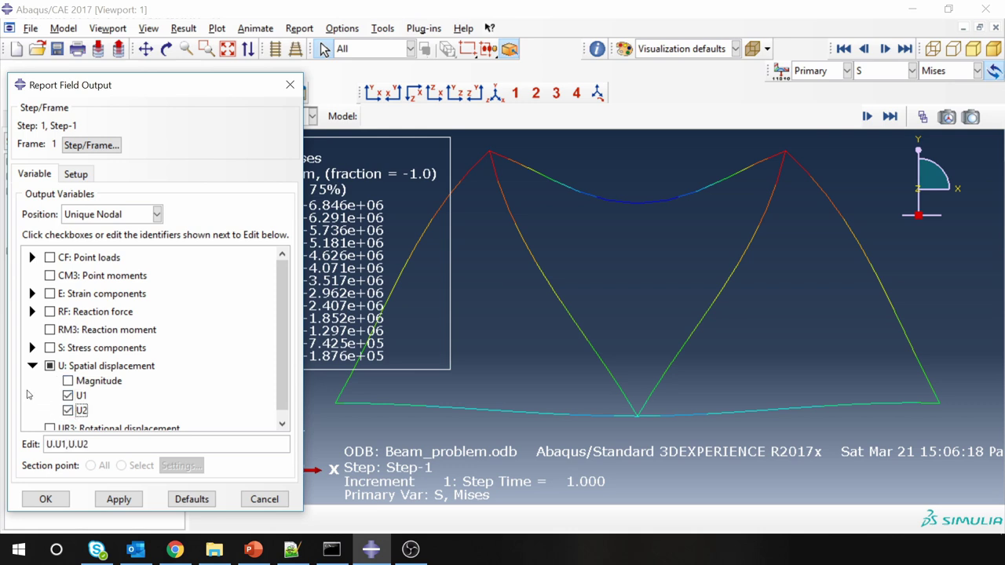
{"action": "left_click", "coordinate": [32, 312]}
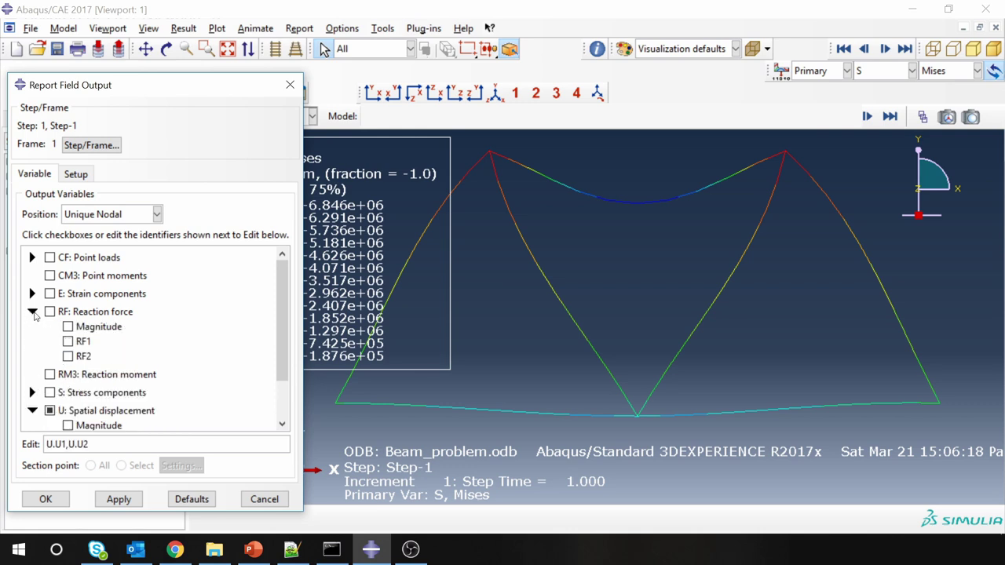
{"action": "left_click", "coordinate": [69, 342]}
{"action": "left_click", "coordinate": [68, 357]}
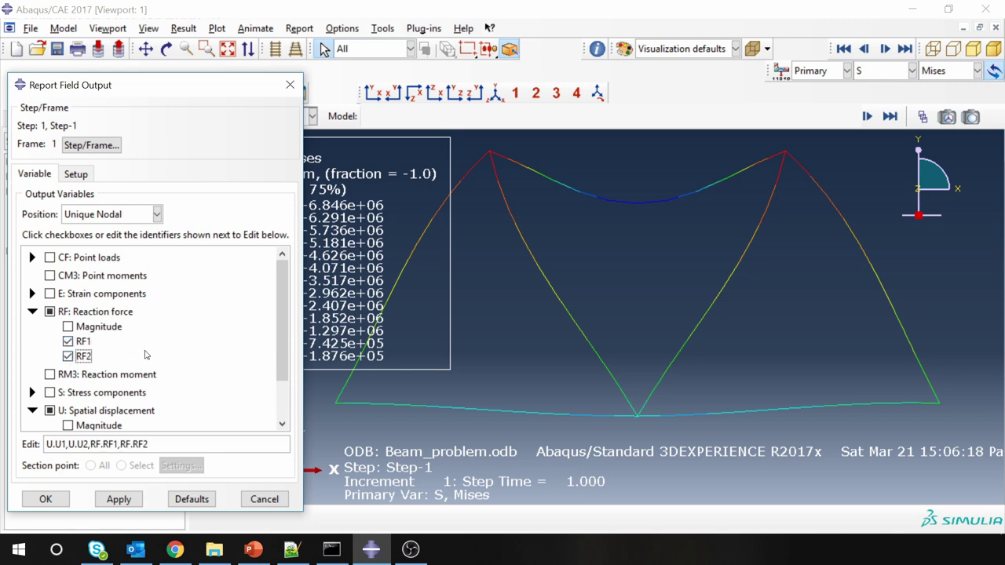
{"action": "scroll", "coordinate": [141, 346], "scroll_direction": "down", "scroll_amount": 2}
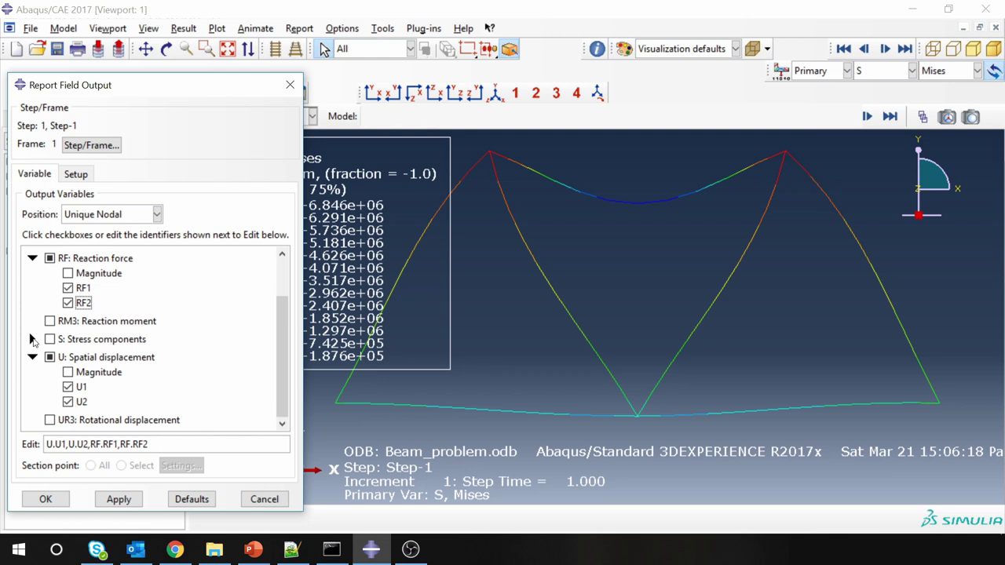
{"action": "left_click", "coordinate": [33, 340]}
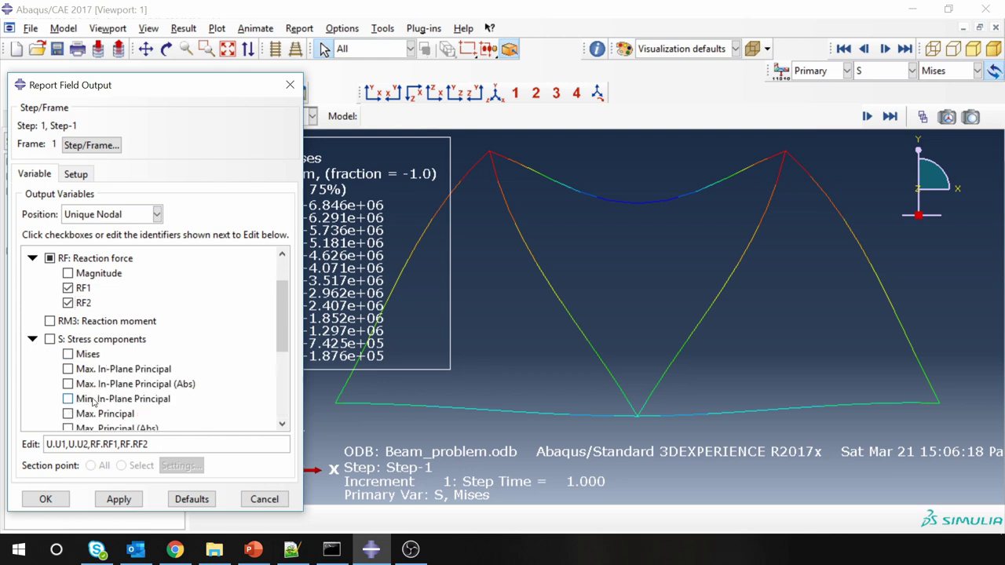
{"action": "left_click", "coordinate": [33, 339]}
{"action": "scroll", "coordinate": [126, 383], "scroll_direction": "up", "scroll_amount": 1}
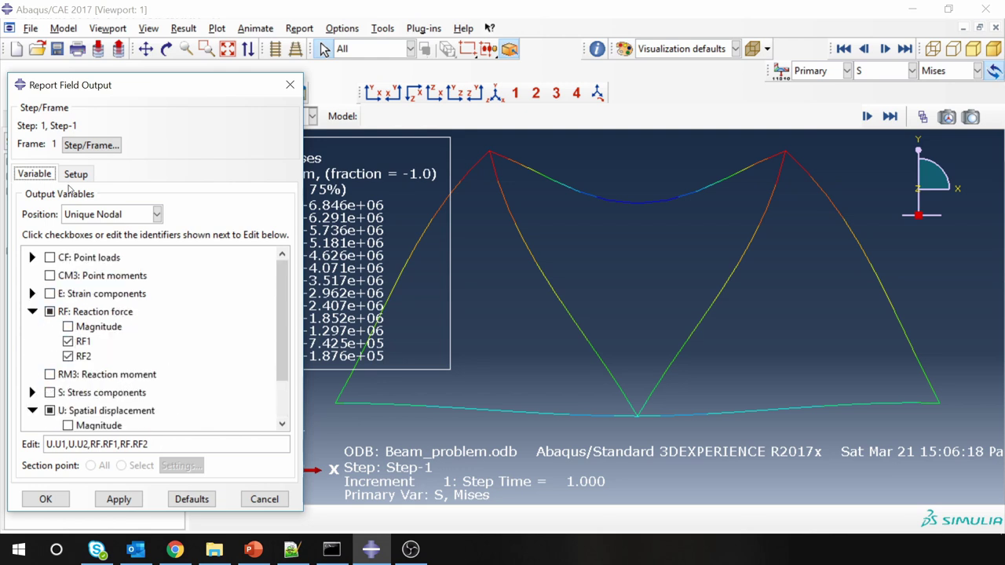
Name the report file Beam_problem.rpt and write it
{"action": "left_click", "coordinate": [76, 178]}
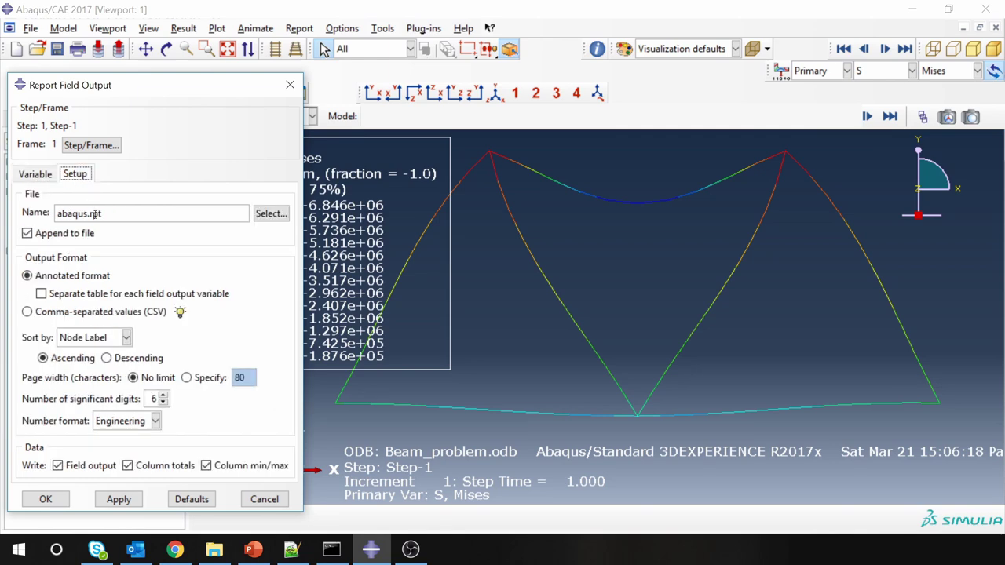
{"action": "left_click_drag", "start_coordinate": [87, 214], "coordinate": [56, 214]}
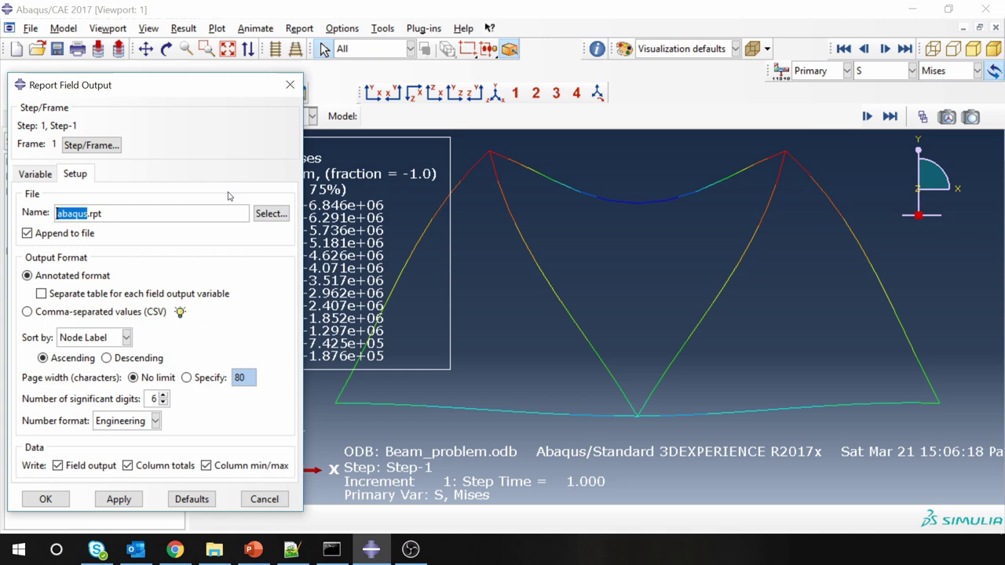
{"action": "type", "text": "Beam_problem"}
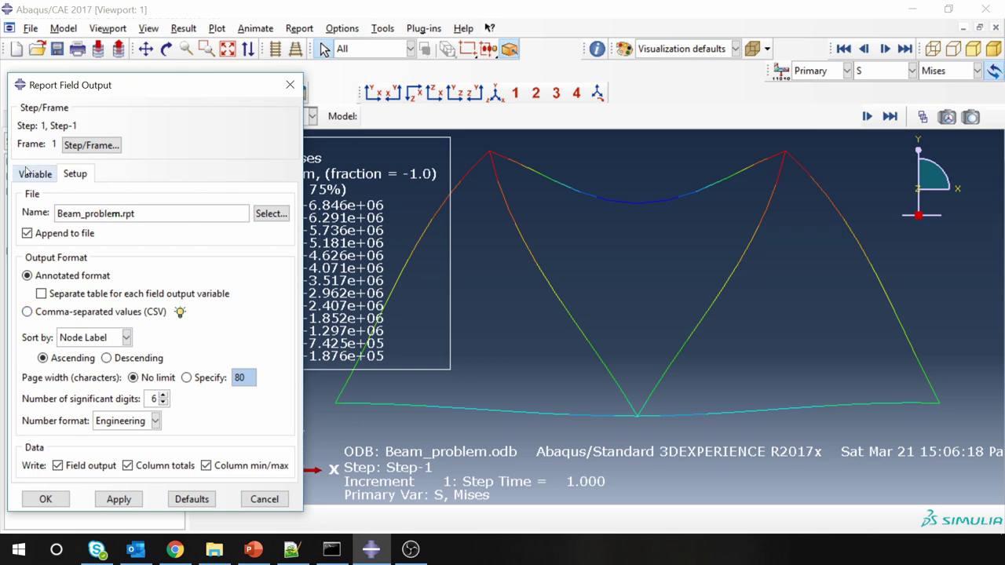
{"action": "left_click", "coordinate": [130, 503]}
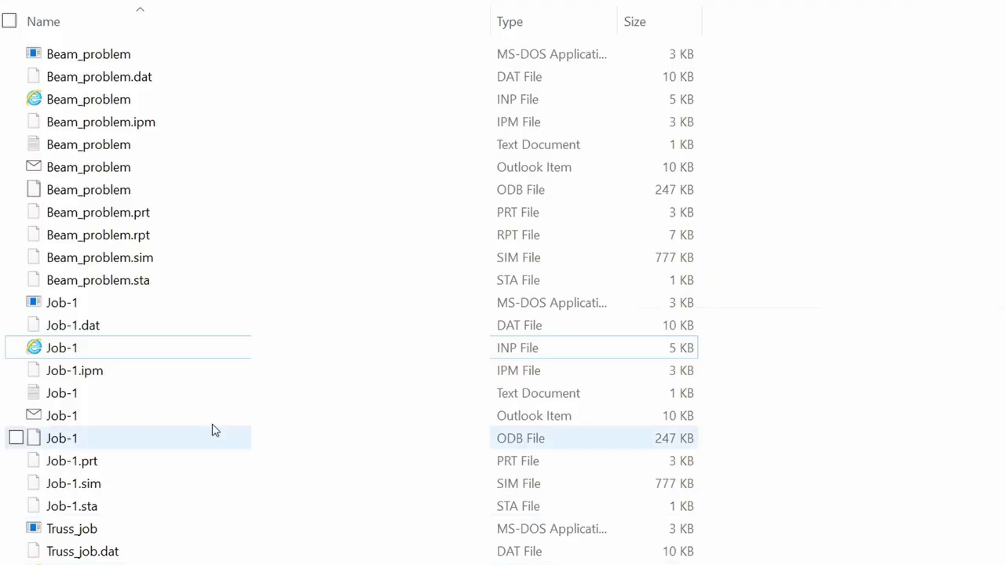
Locate Beam_problem.rpt in the job's working folder and bring up its options
{"action": "left_click", "coordinate": [214, 550]}
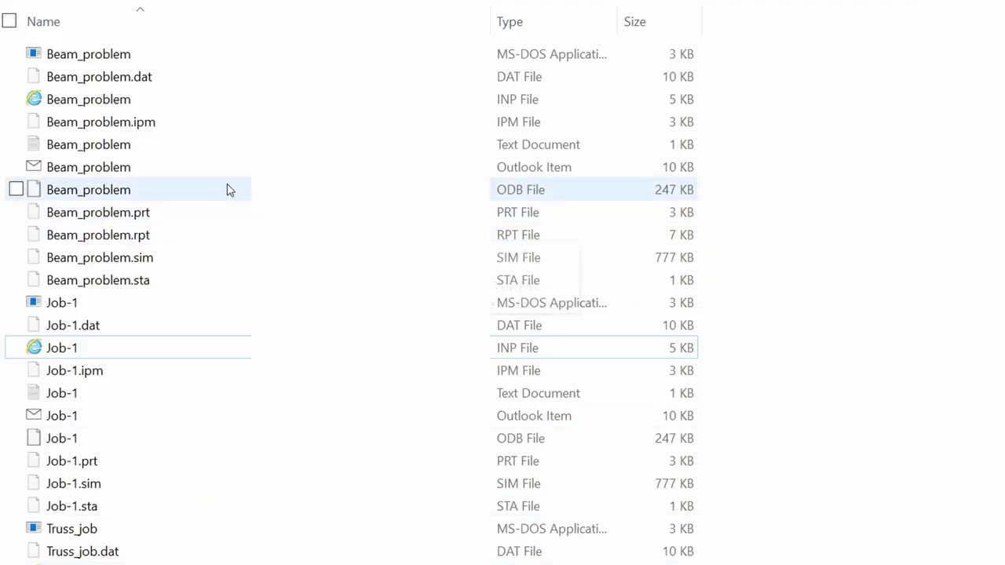
{"action": "left_click", "coordinate": [151, 242]}
{"action": "right_click", "coordinate": [150, 244]}
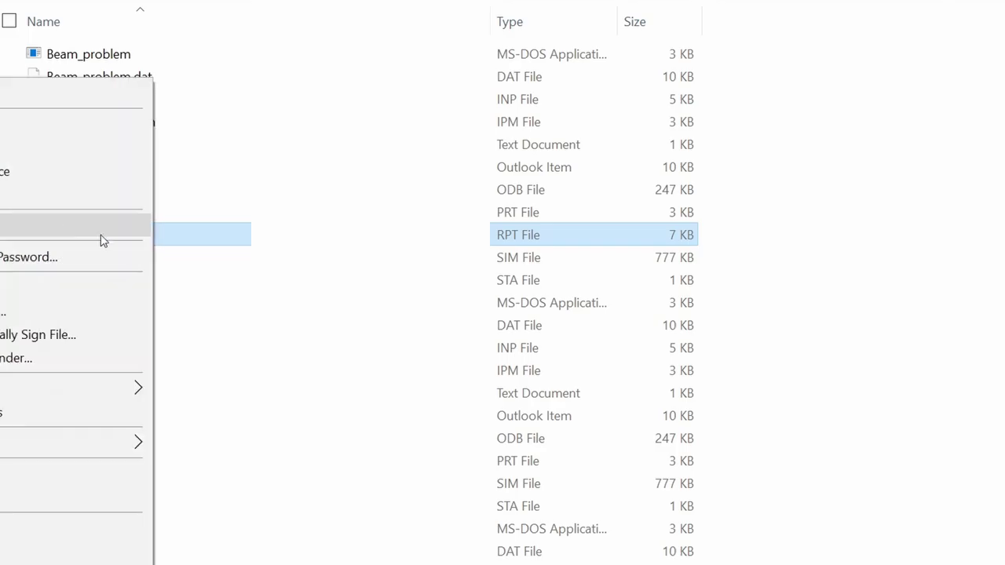
Open Beam_problem.rpt in Notepad++ and scroll to the Minimum, Maximum and Total rows
{"action": "left_click", "coordinate": [101, 231]}
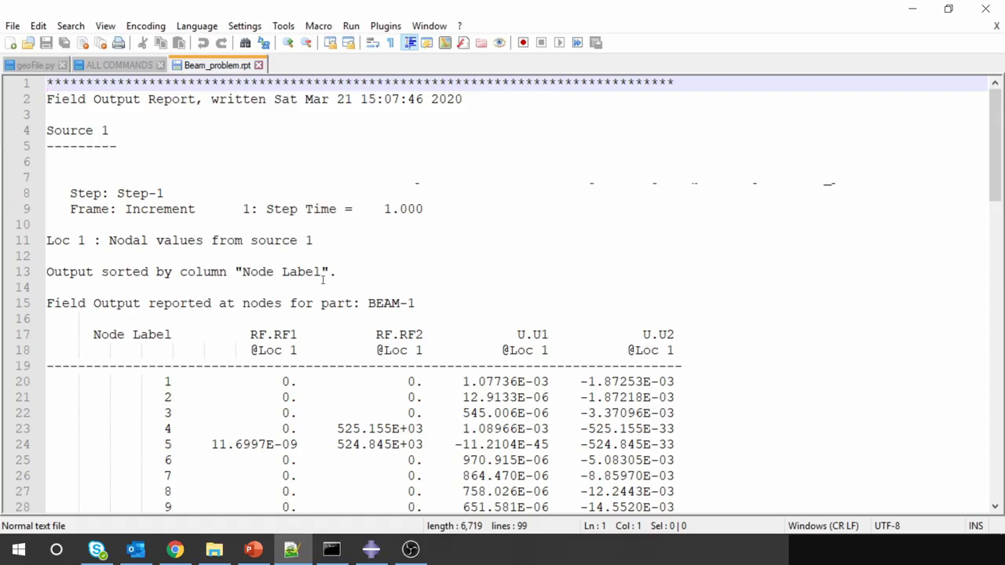
{"action": "scroll", "coordinate": [519, 346], "scroll_direction": "down", "scroll_amount": 3}
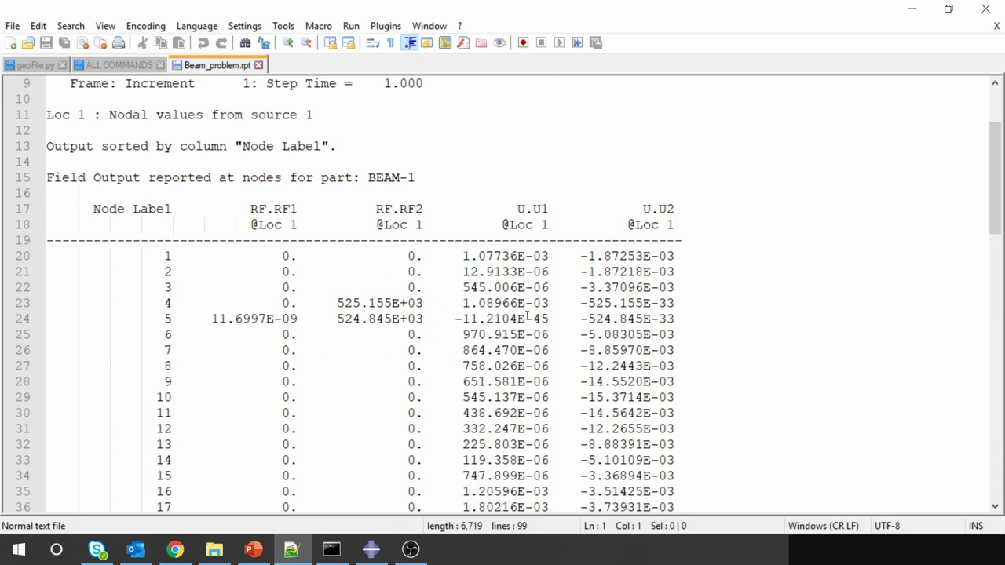
{"action": "scroll", "coordinate": [519, 345], "scroll_direction": "down", "scroll_amount": 20}
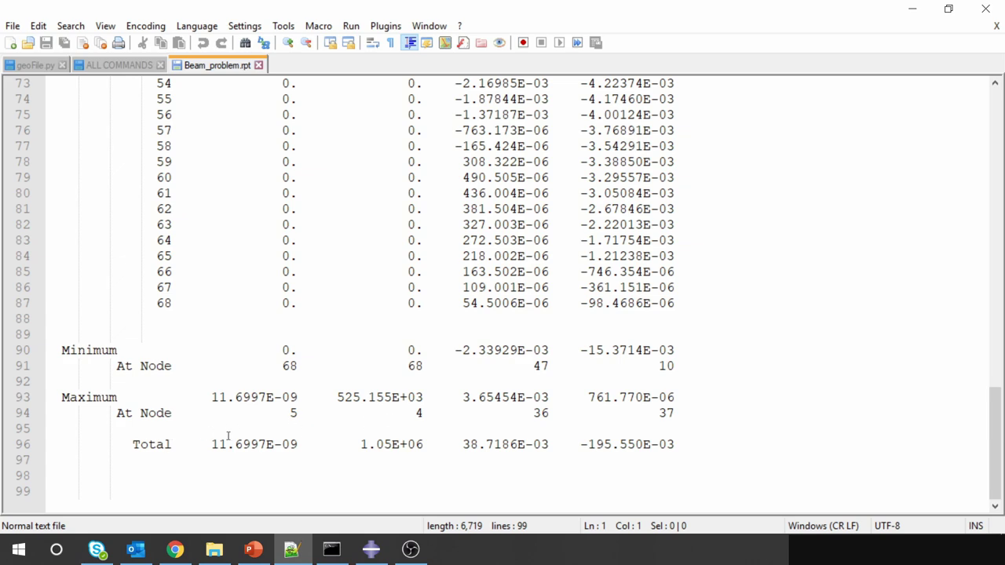
{"action": "scroll", "coordinate": [231, 440], "scroll_direction": "up", "scroll_amount": 4}
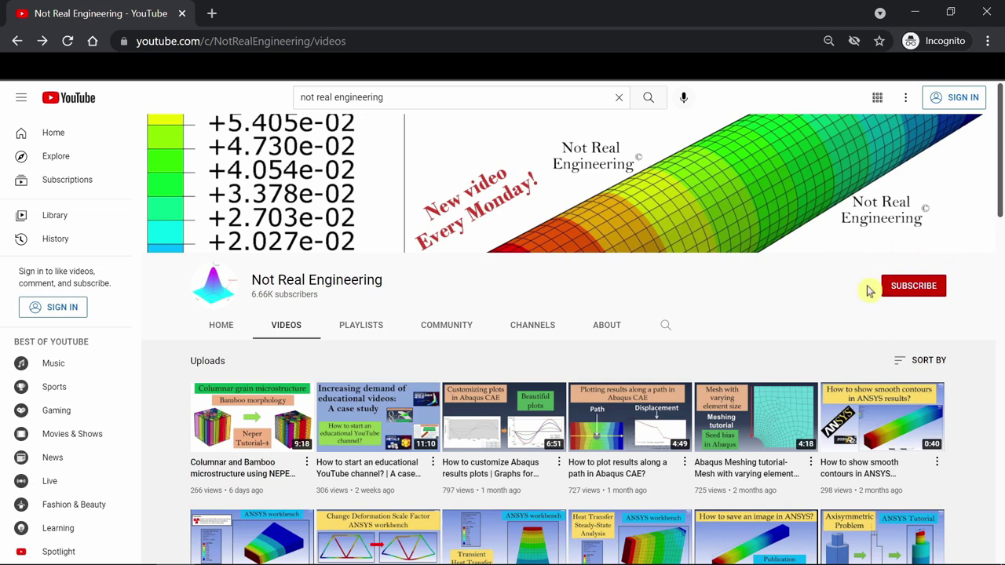
{"action": "scroll", "coordinate": [566, 338], "scroll_direction": "down", "scroll_amount": 3}
{"action": "scroll", "coordinate": [566, 338], "scroll_direction": "up", "scroll_amount": 3}
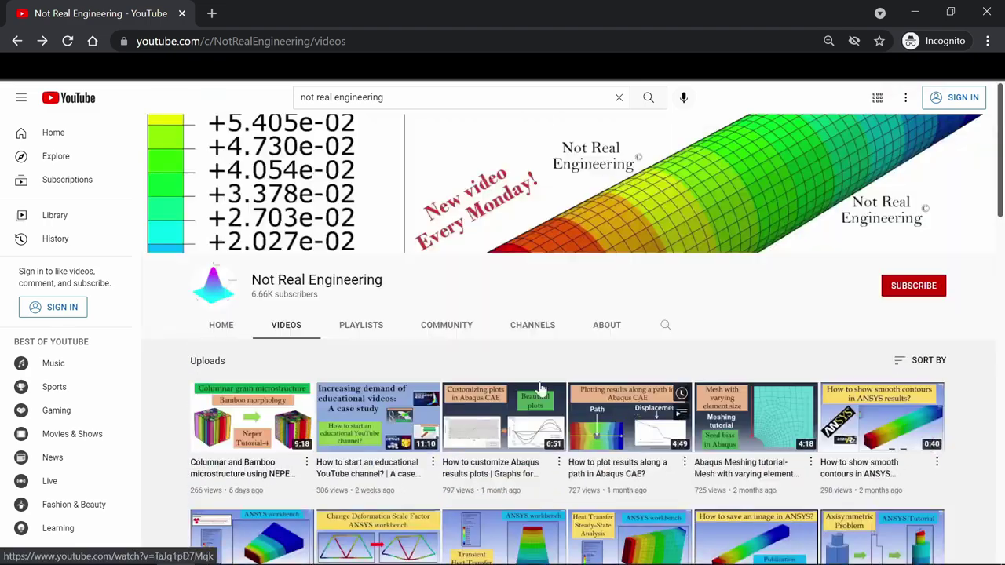
{"action": "left_click", "coordinate": [358, 333]}
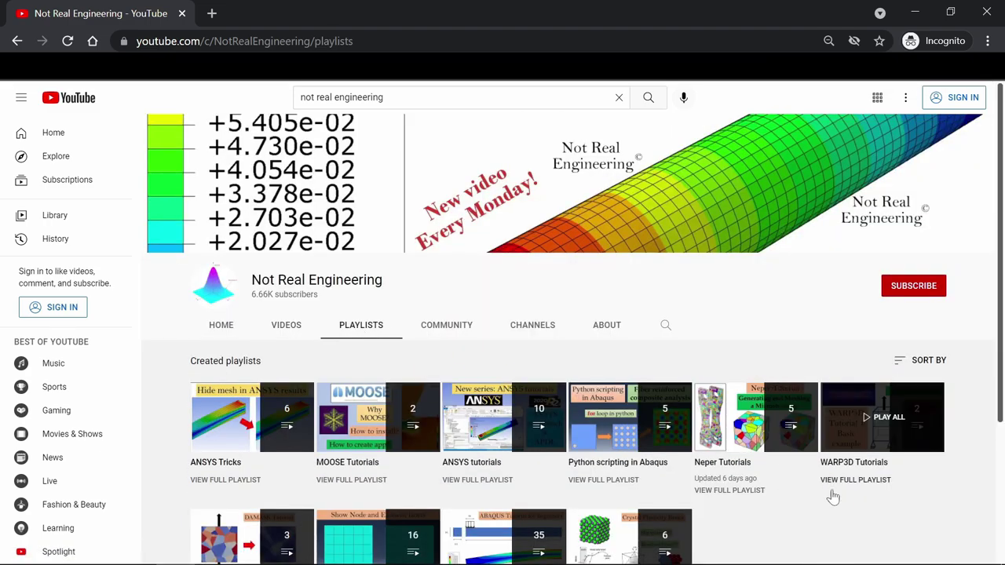
{"action": "scroll", "coordinate": [837, 479], "scroll_direction": "down", "scroll_amount": 2}
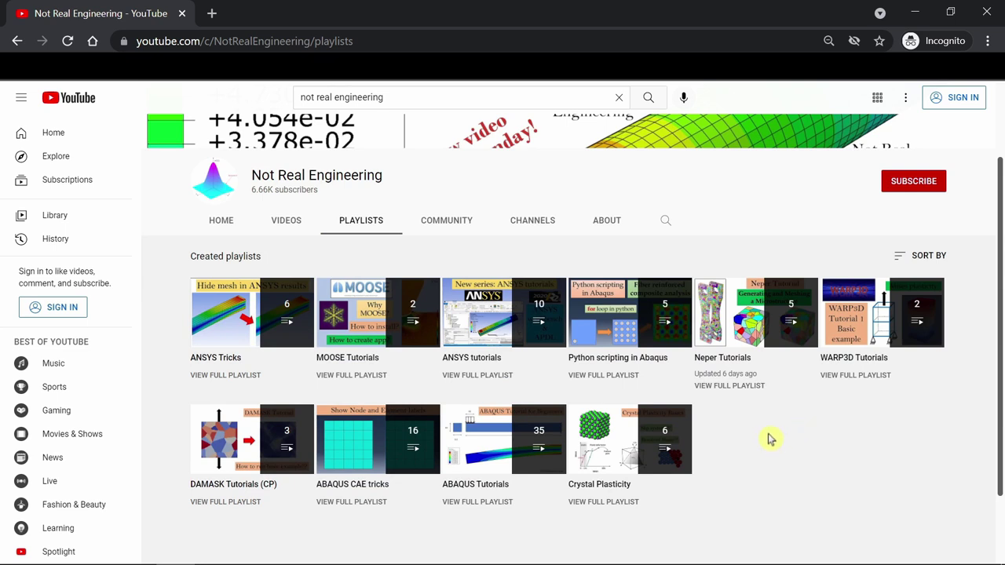
{"action": "left_click", "coordinate": [467, 376]}
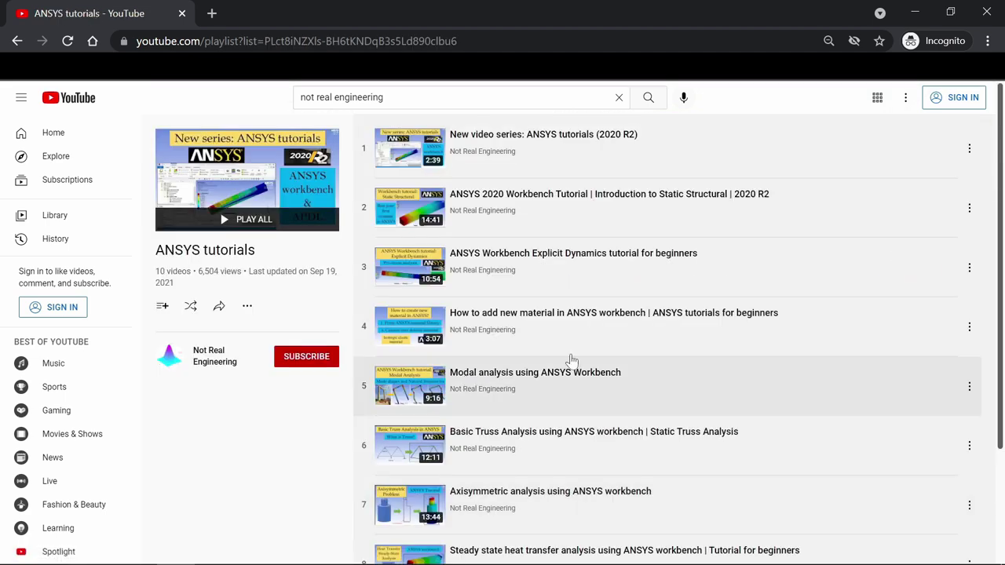